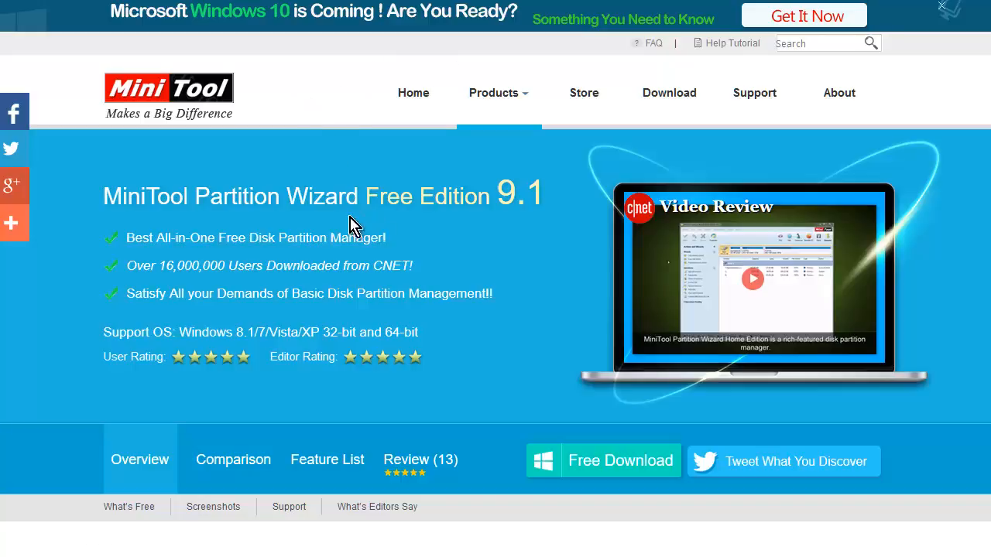
# Get the free download of MiniTool Partition Wizard Free Edition 9.1 and launch the application.
pyautogui.scroll(-1, 360, 247)
pyautogui.scroll(-2, 360, 248)
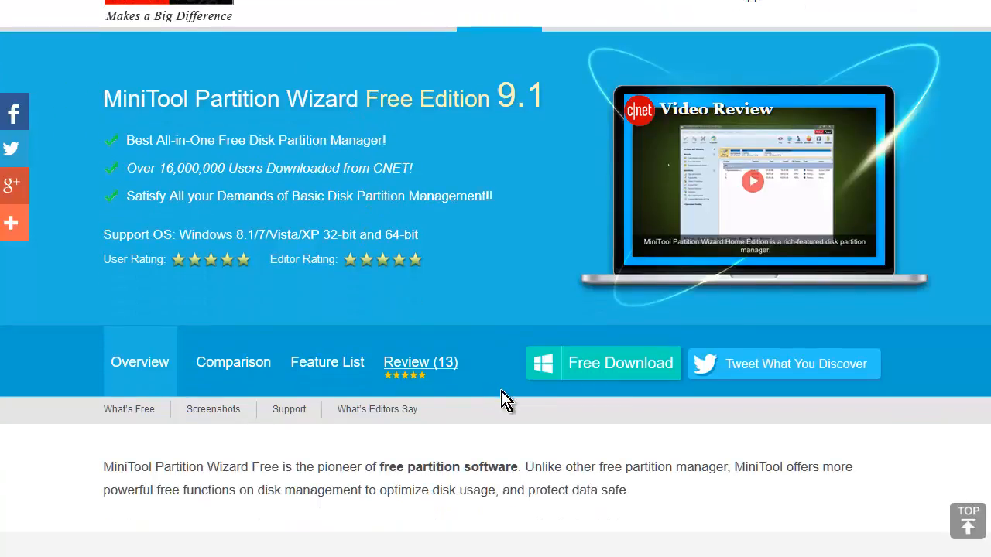
pyautogui.click(583, 354)
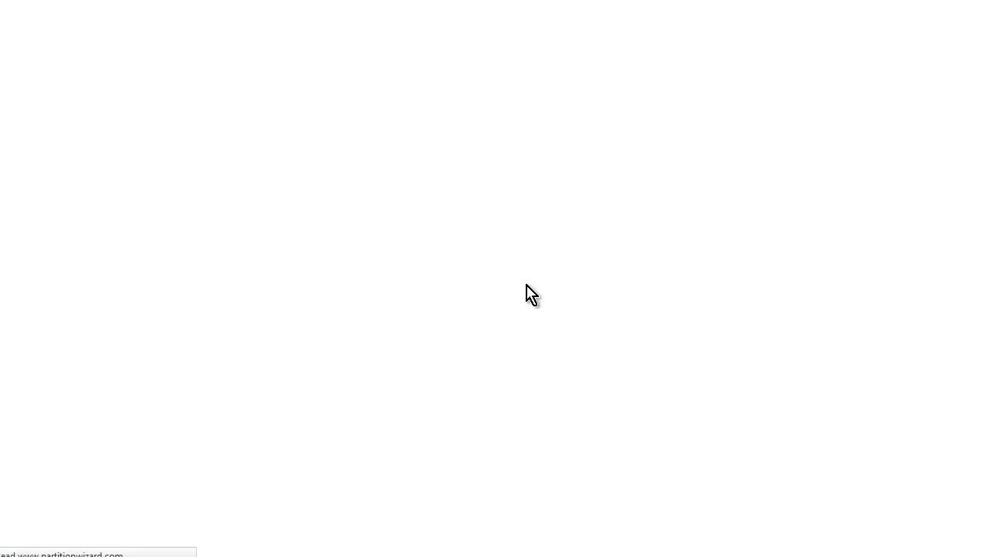
pyautogui.scroll(1, 526, 294)
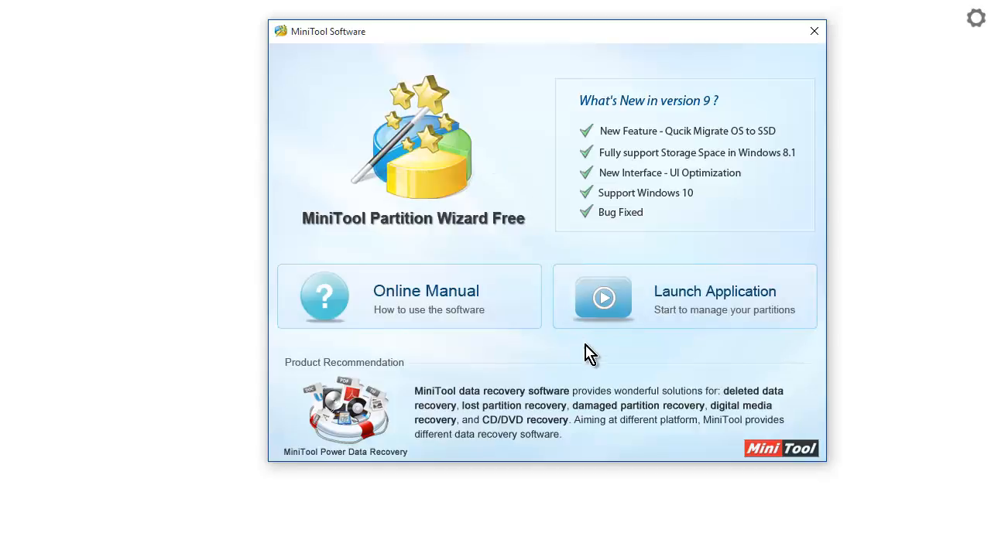
pyautogui.click(732, 314)
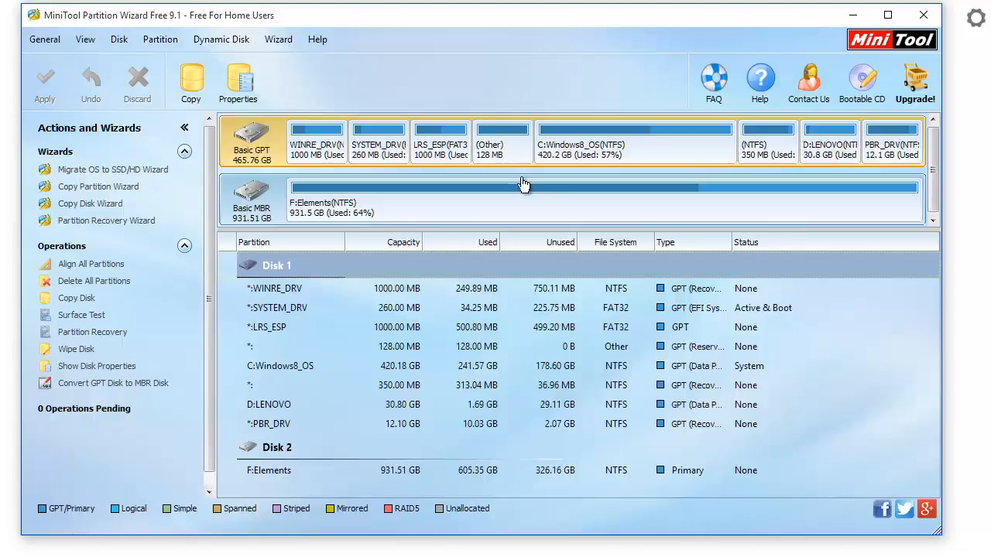
# Examine the partitions on both disks, including the 128 MB, 350 MB, PBR_DRV, F: Elements and D: LENOVO partitions.
pyautogui.click(511, 148)
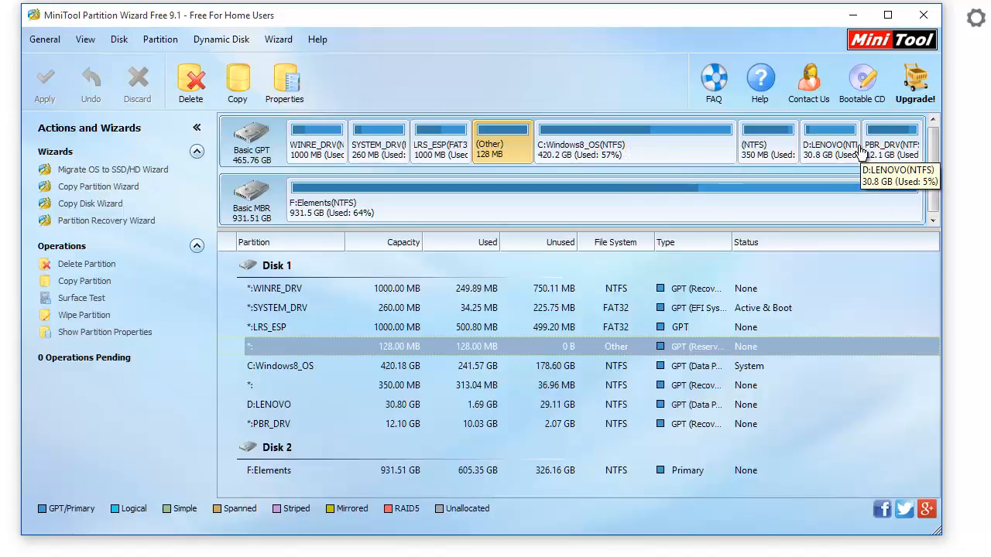
pyautogui.click(760, 140)
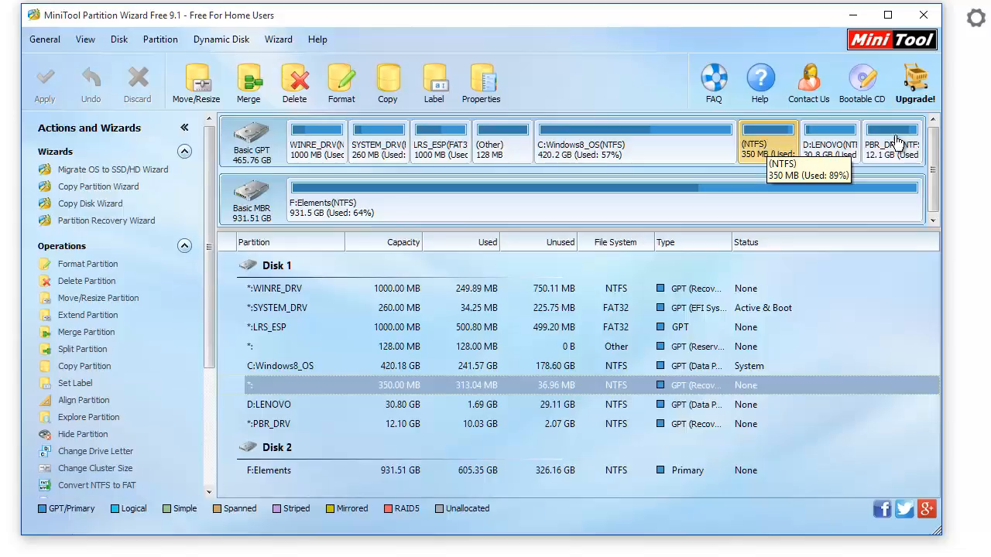
pyautogui.click(916, 157)
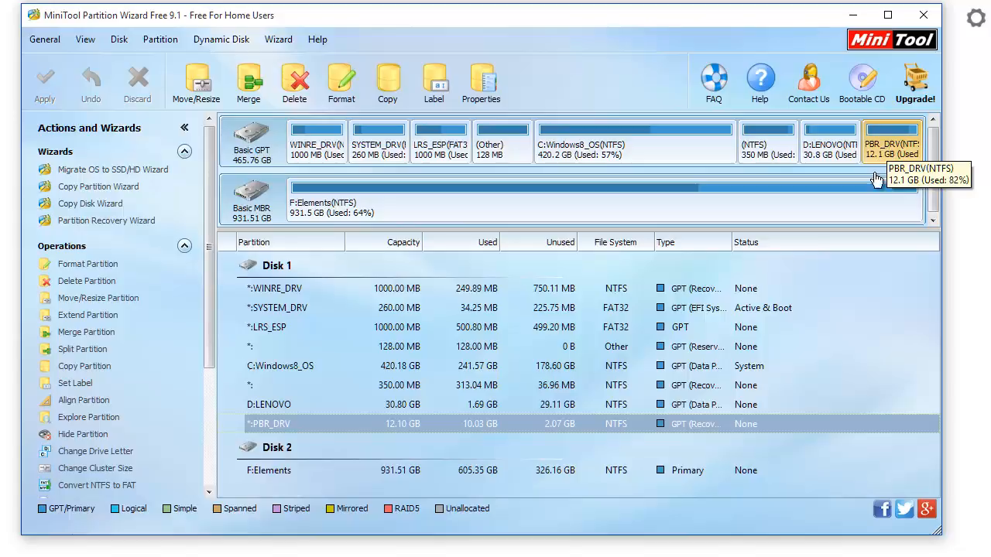
pyautogui.click(740, 207)
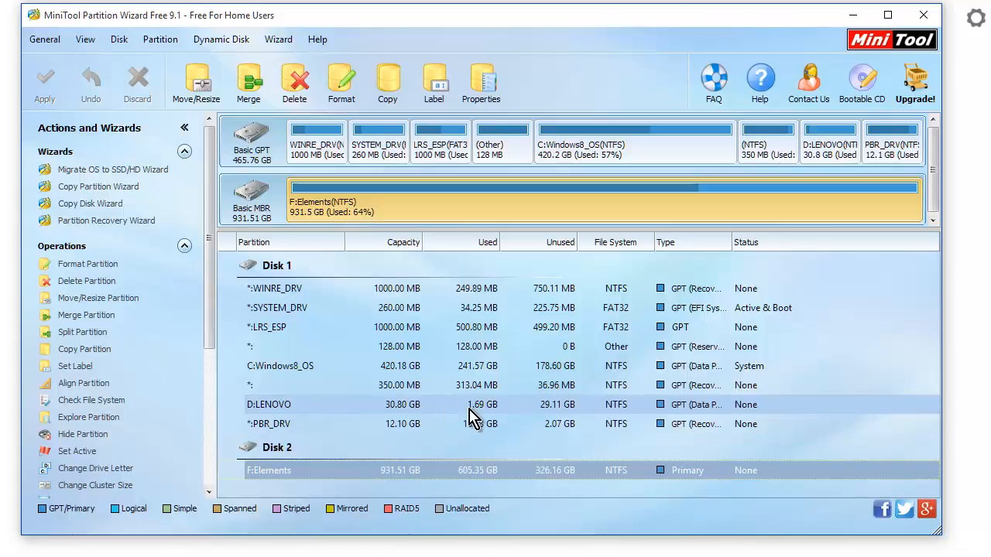
pyautogui.click(558, 409)
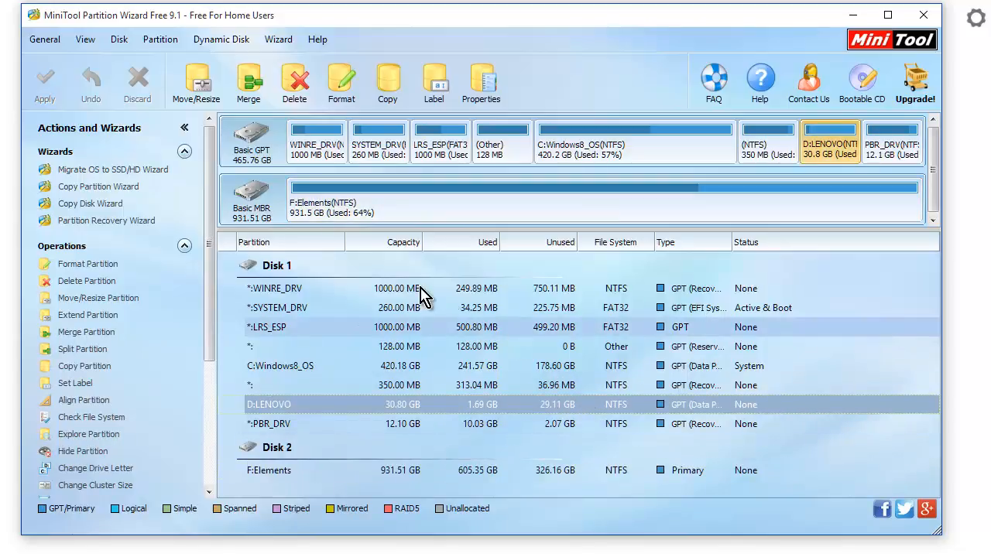
# Extend the C: Windows8_OS partition with the maximum 26.68 GB of free space from D: LENOVO.
pyautogui.click(602, 151)
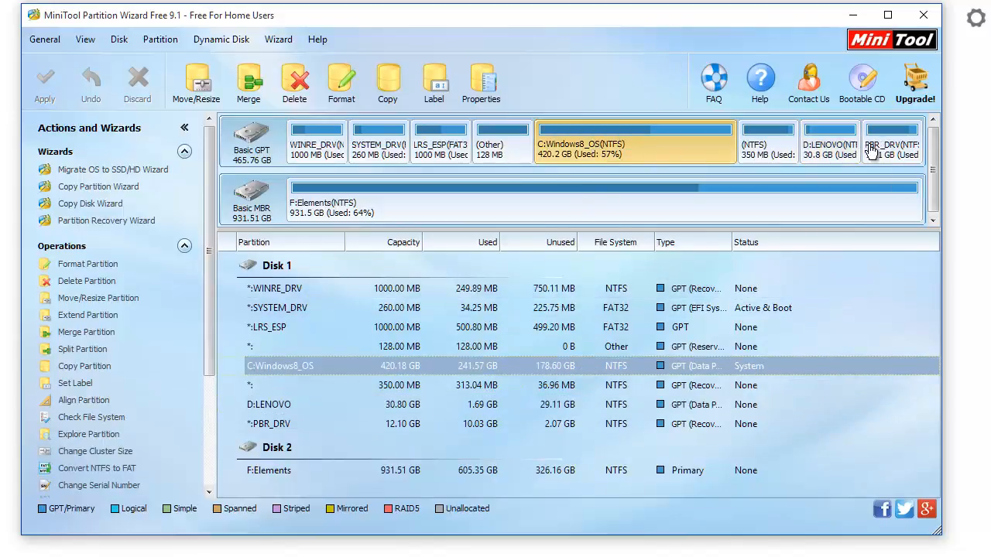
pyautogui.rightClick(590, 149)
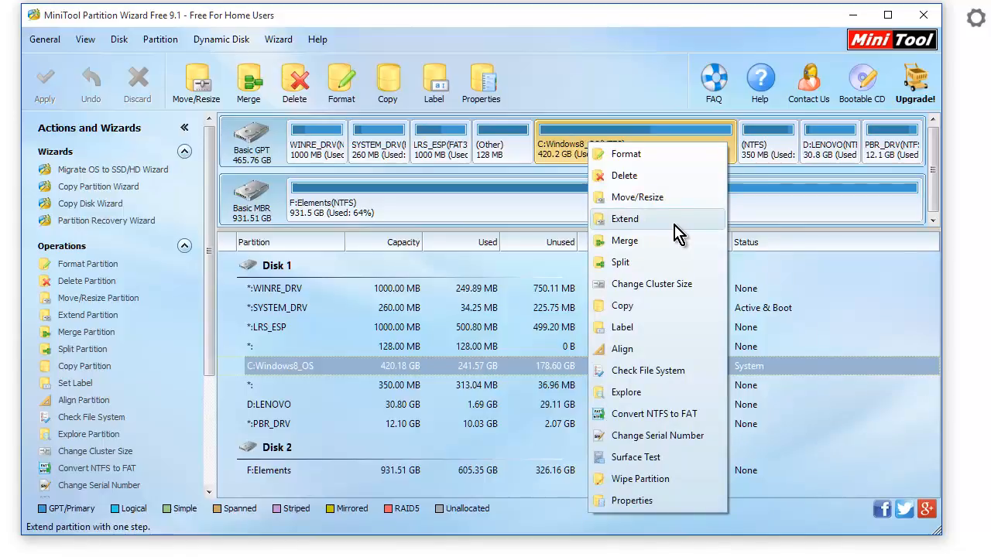
pyautogui.click(624, 219)
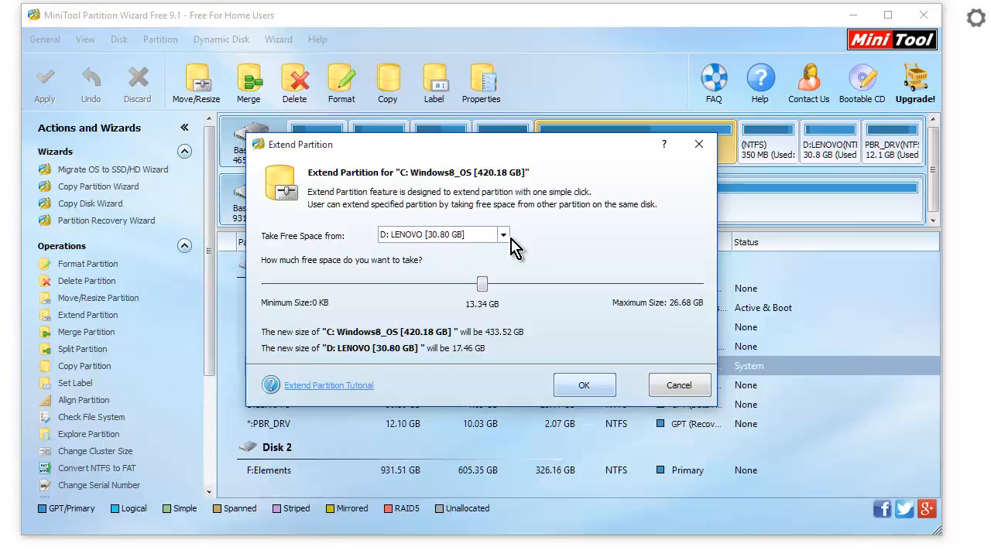
pyautogui.press('Return')
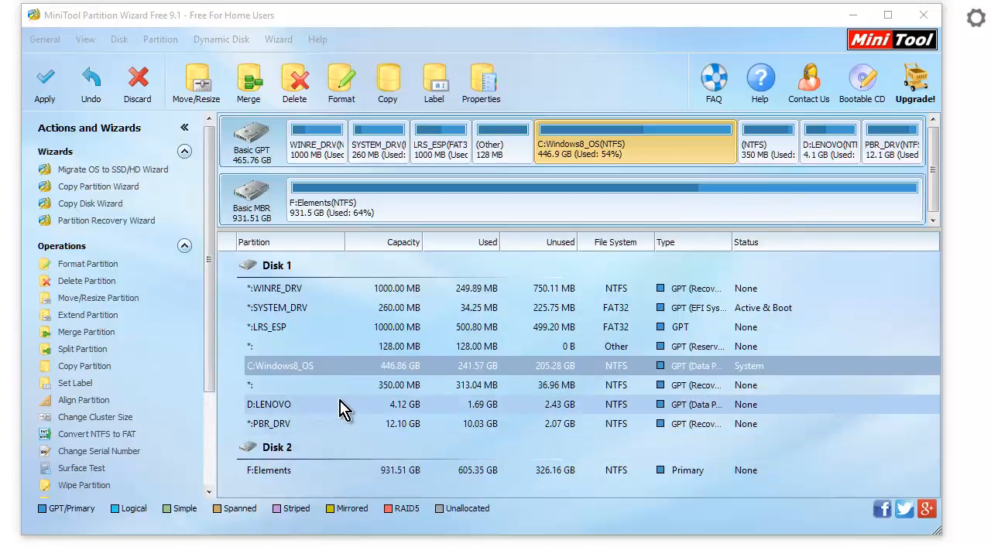
# Try extending C: Windows8_OS with 907.57 MB of free space from PBR_DRV, and cancel the extension.
pyautogui.rightClick(366, 371)
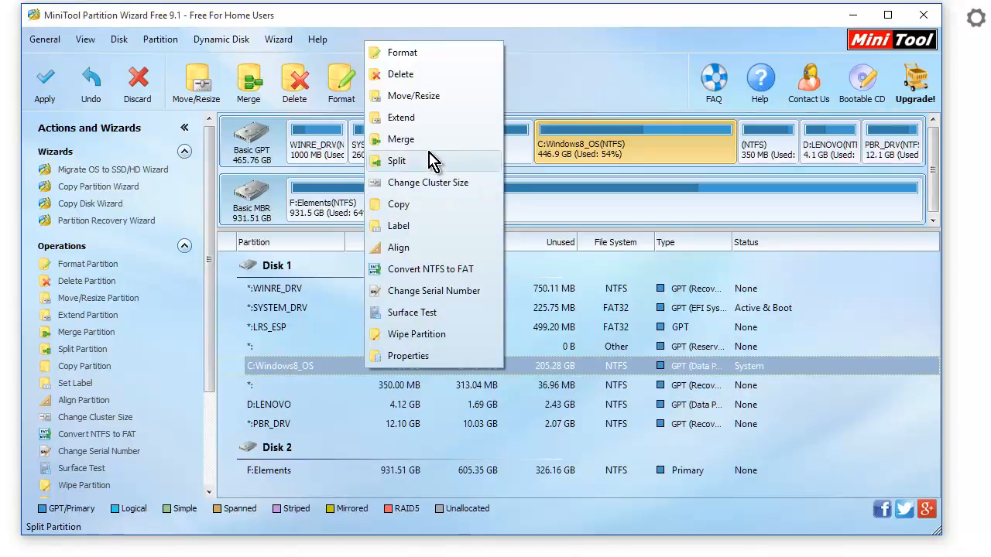
pyautogui.click(544, 196)
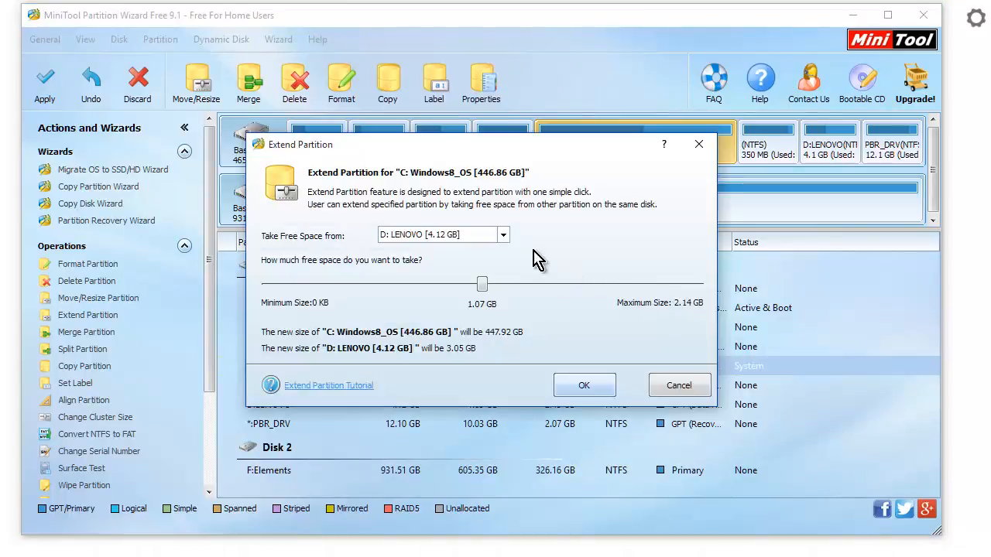
pyautogui.click(504, 236)
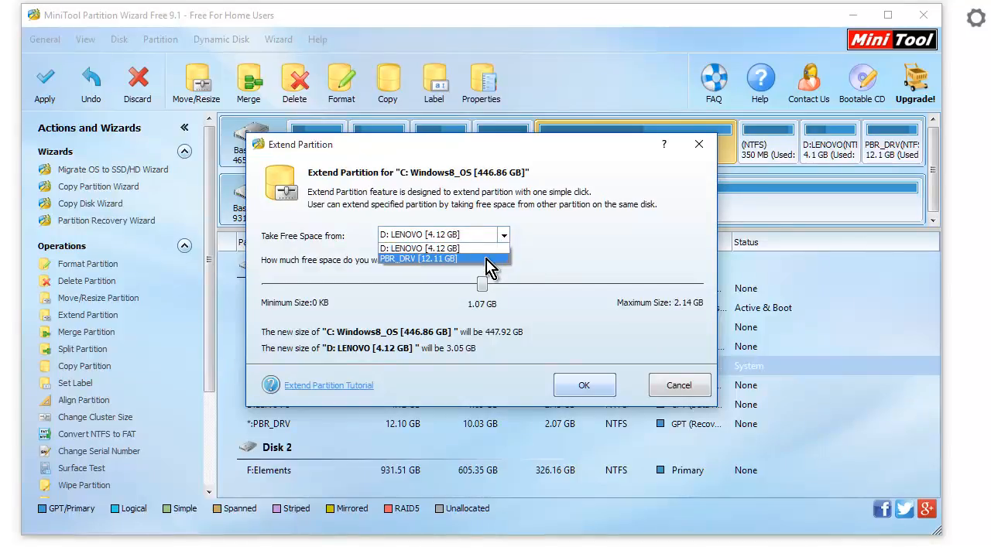
pyautogui.click(488, 260)
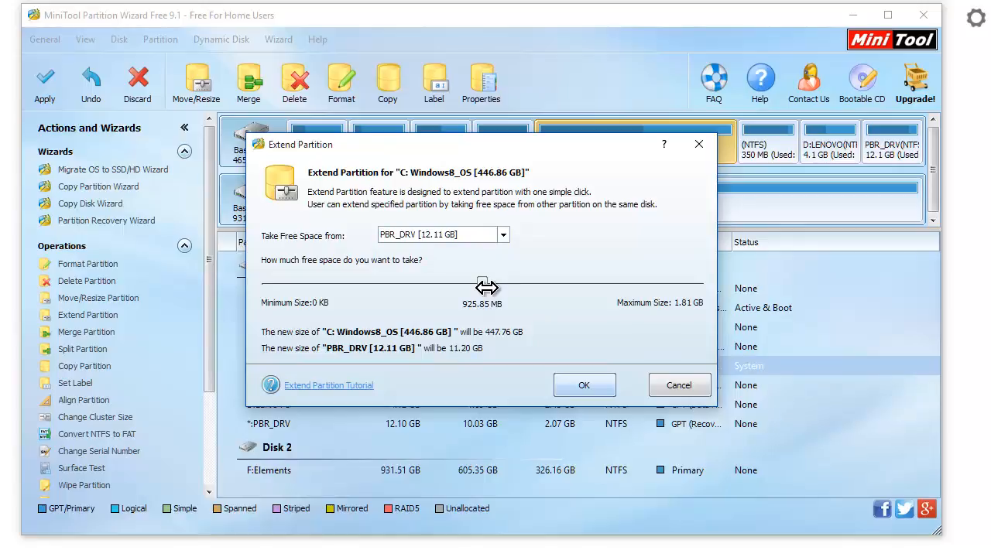
pyautogui.moveTo(481, 284); pyautogui.dragTo(699, 285)
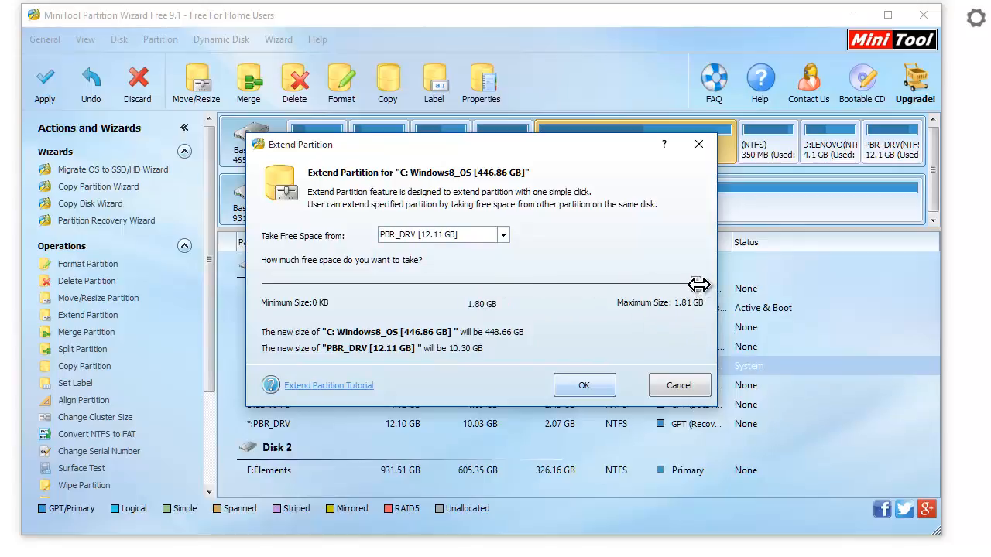
pyautogui.moveTo(699, 285); pyautogui.dragTo(482, 284)
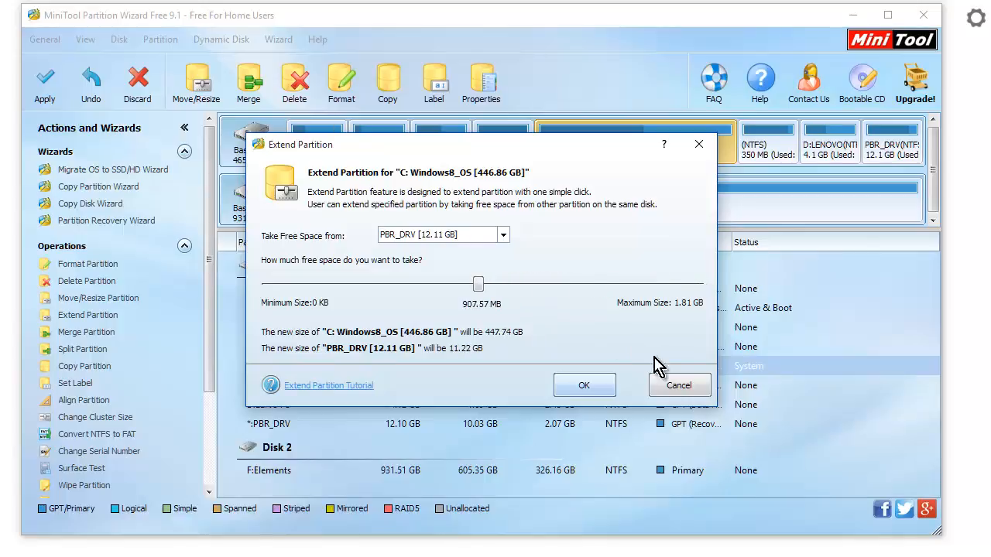
pyautogui.click(679, 387)
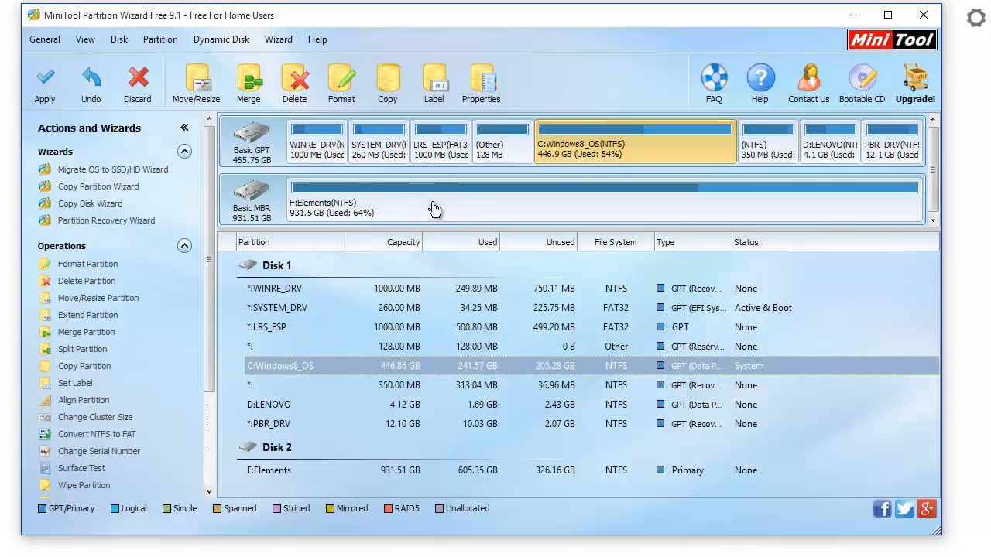
# Explore the contents of the WINRE_DRV partition, looking inside its System Volume Information and Recovery folders.
pyautogui.click(318, 149)
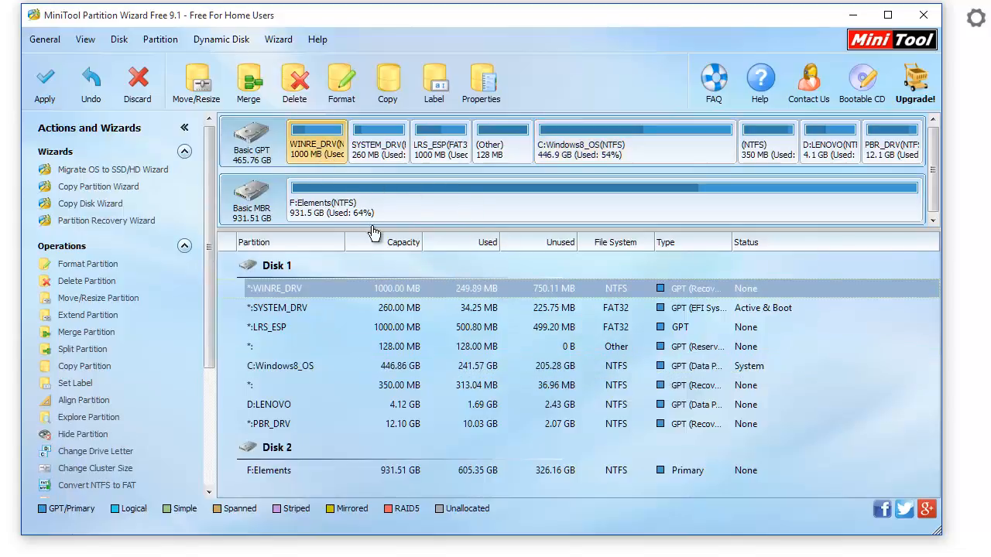
pyautogui.rightClick(323, 147)
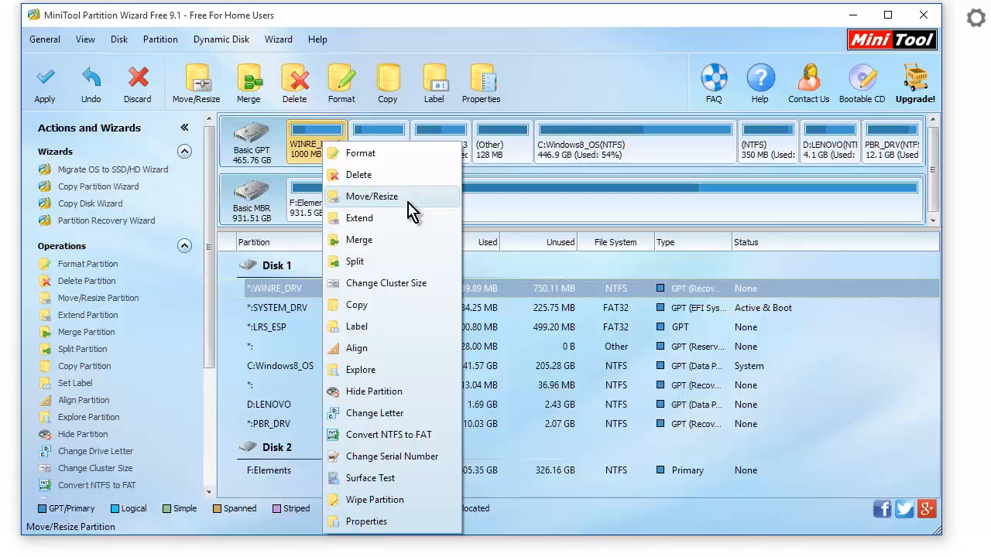
pyautogui.click(409, 372)
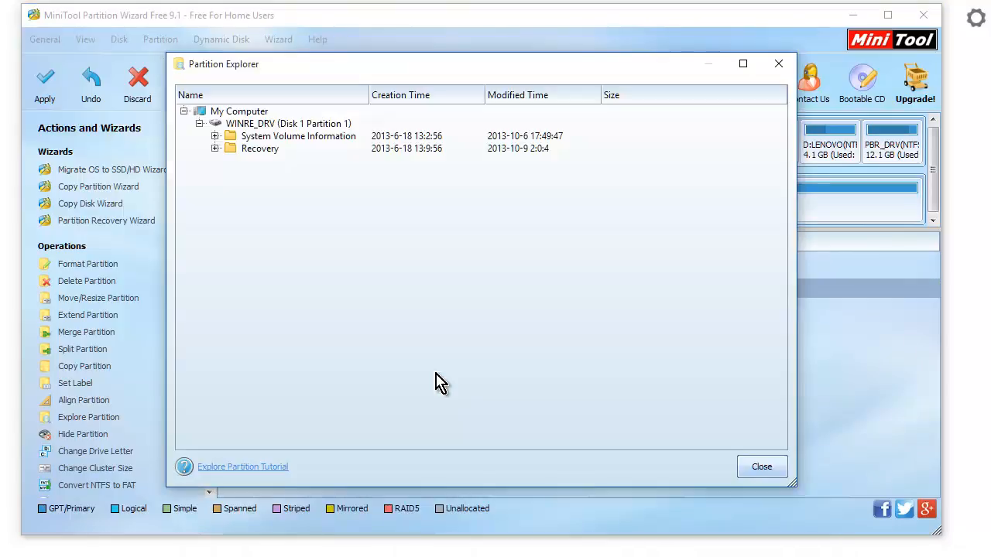
pyautogui.click(302, 136)
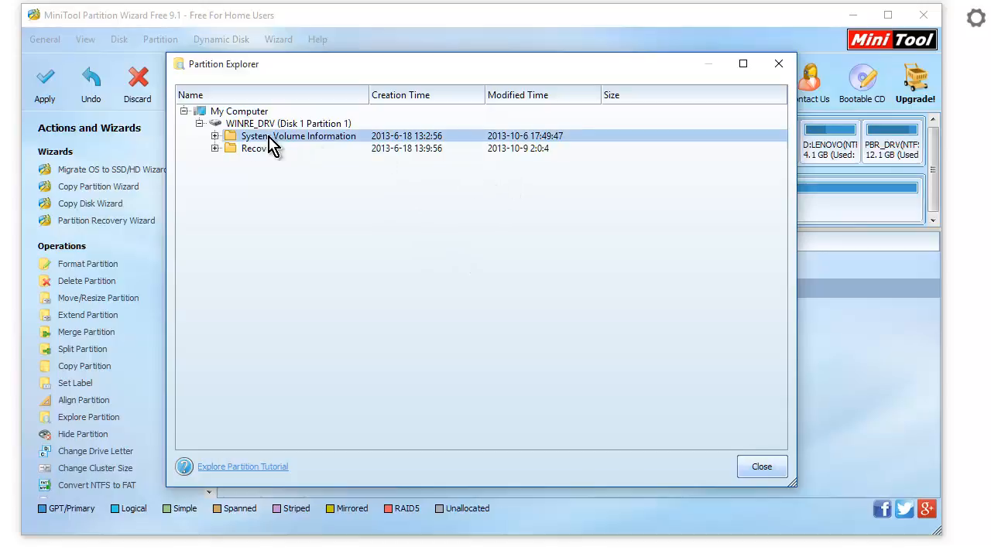
pyautogui.click(215, 137)
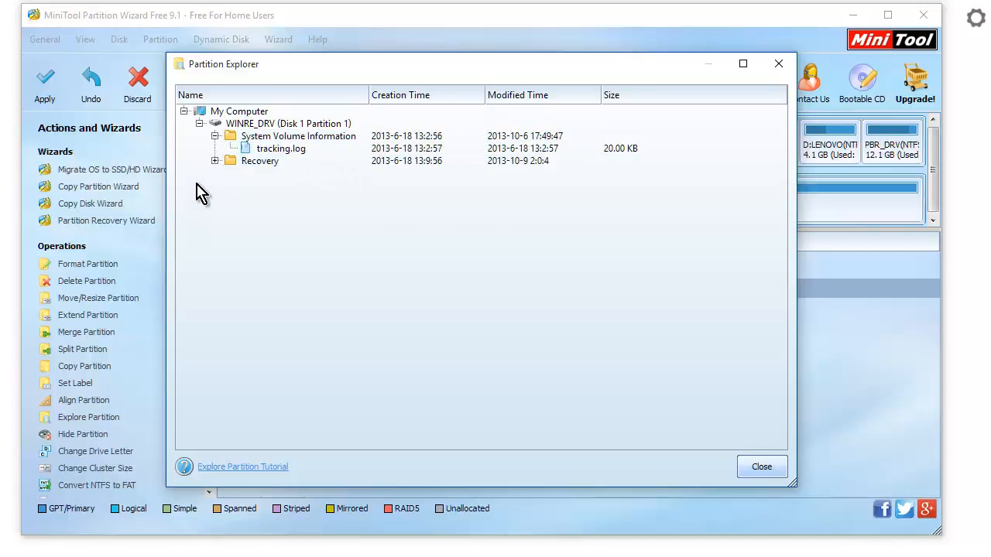
pyautogui.click(215, 161)
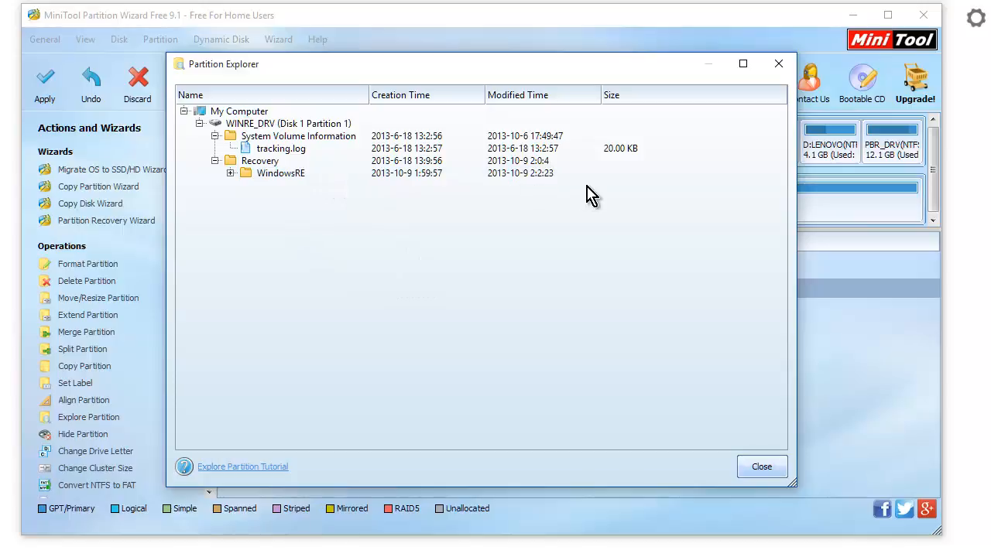
pyautogui.click(778, 67)
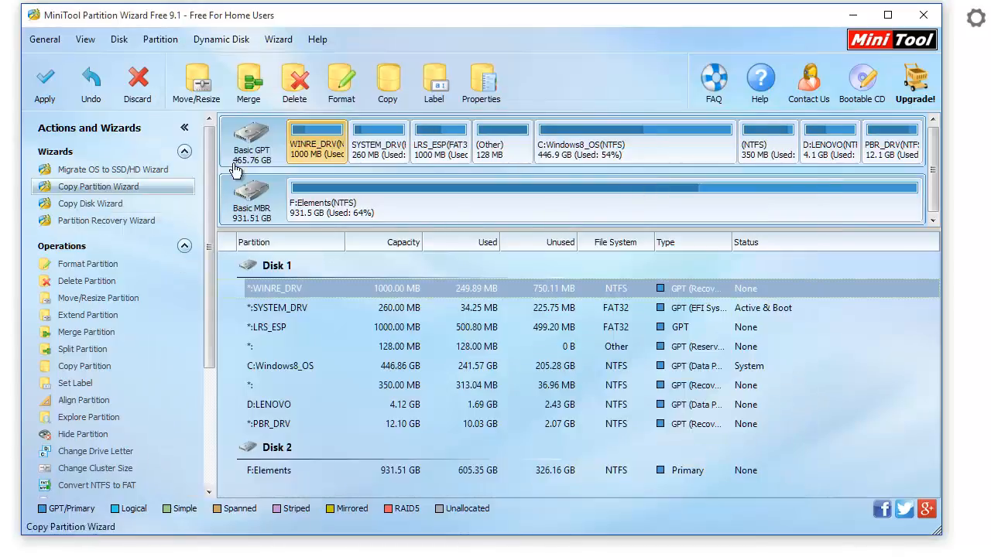
# Delete the WINRE_DRV partition on Disk 1 and undo the deletion.
pyautogui.rightClick(312, 142)
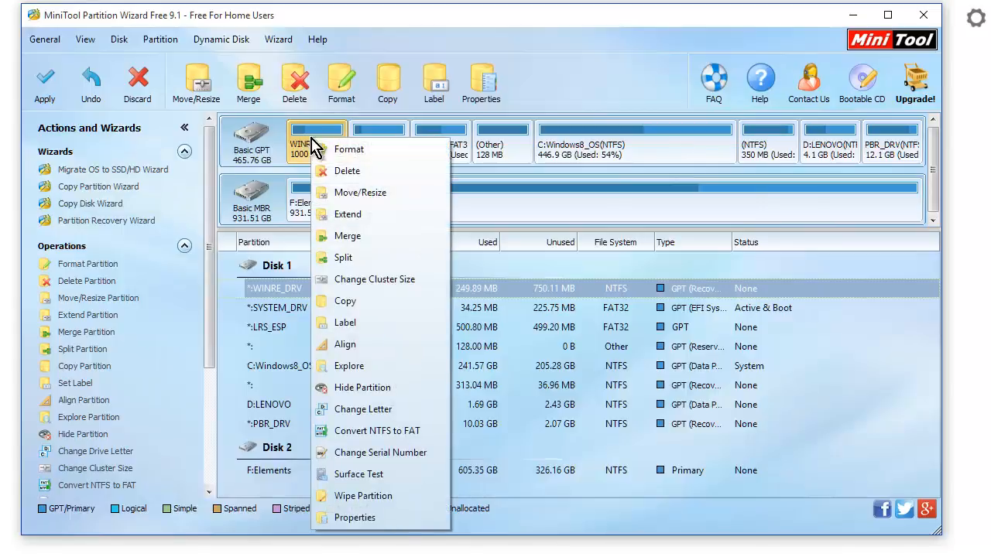
pyautogui.click(379, 172)
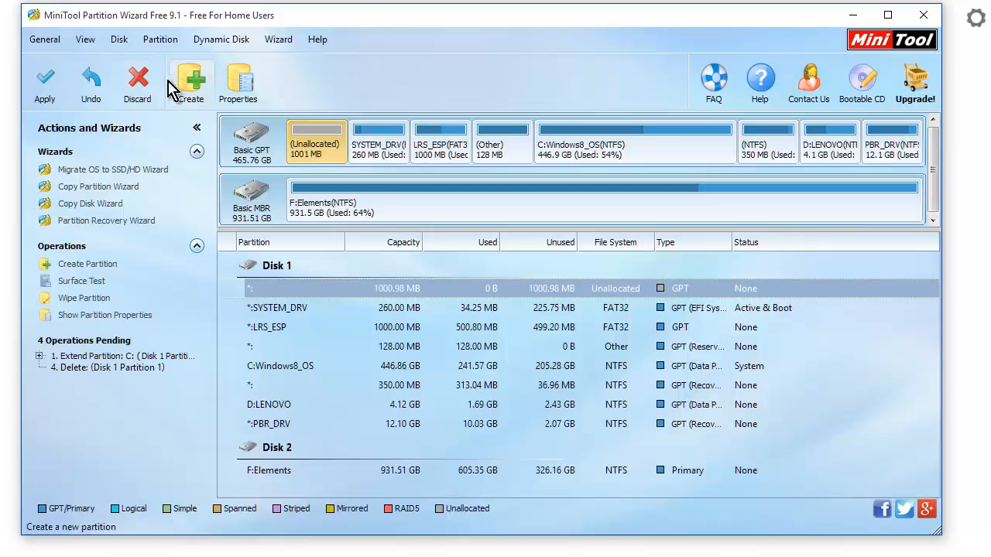
pyautogui.click(89, 82)
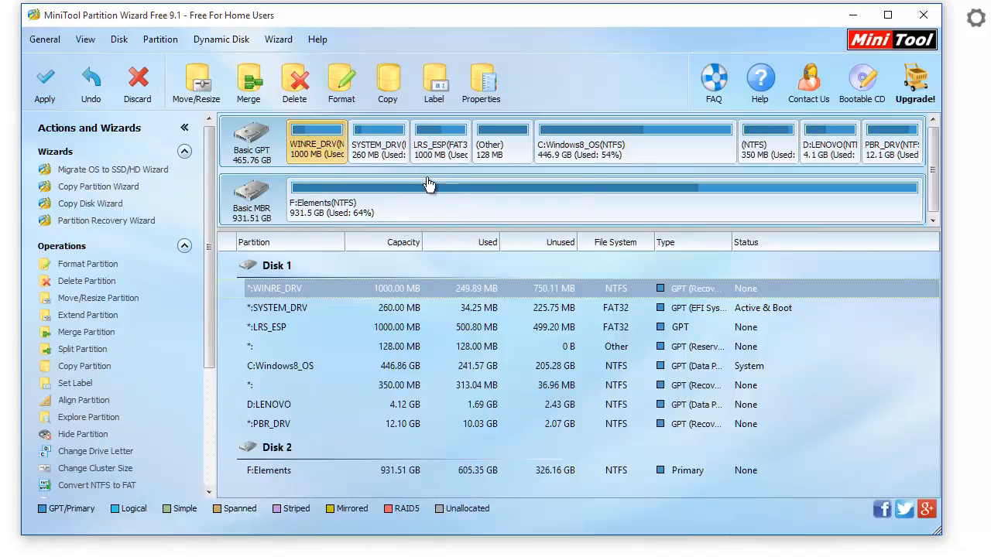
# Explore the contents of the SYSTEM_DRV partition, checking its BOOT and EFI folders.
pyautogui.click(376, 145)
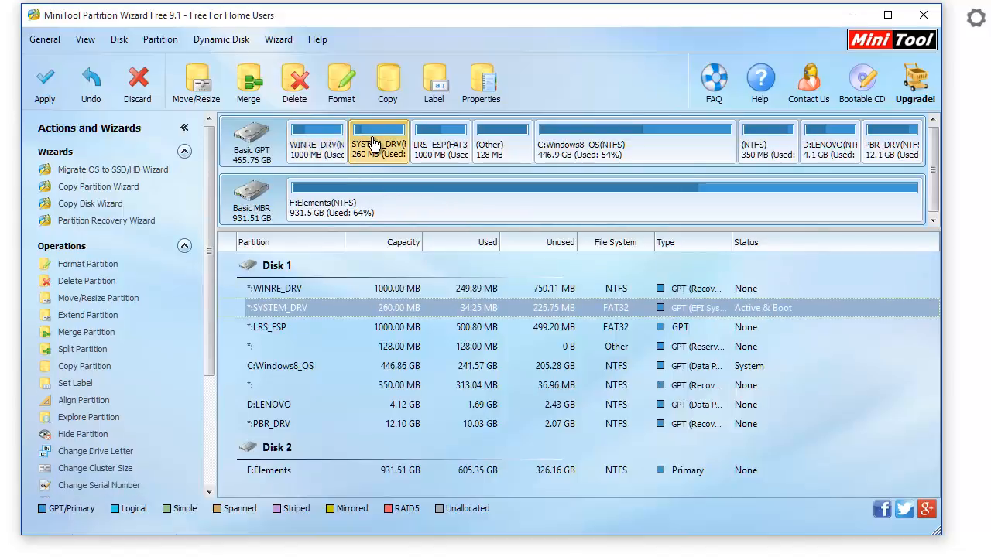
pyautogui.rightClick(373, 144)
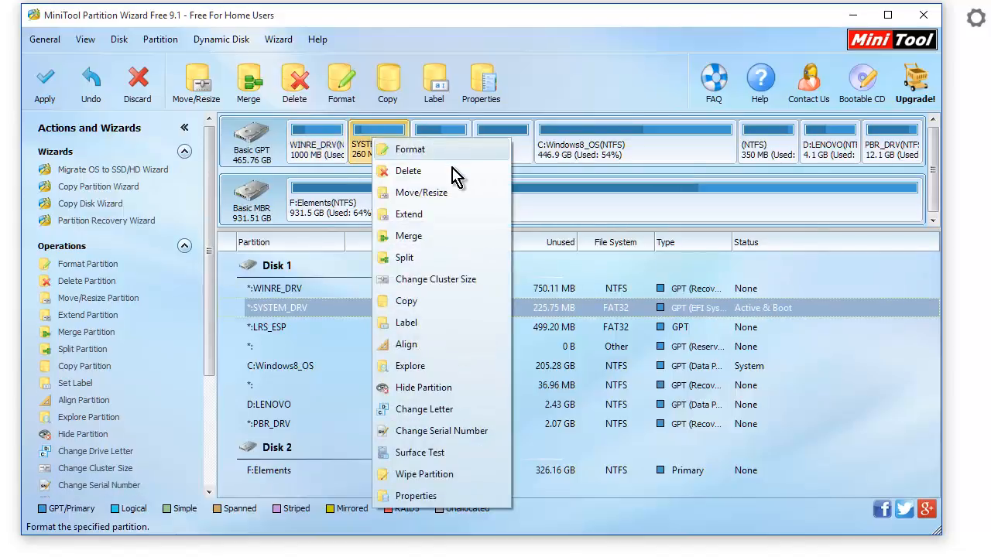
pyautogui.click(410, 367)
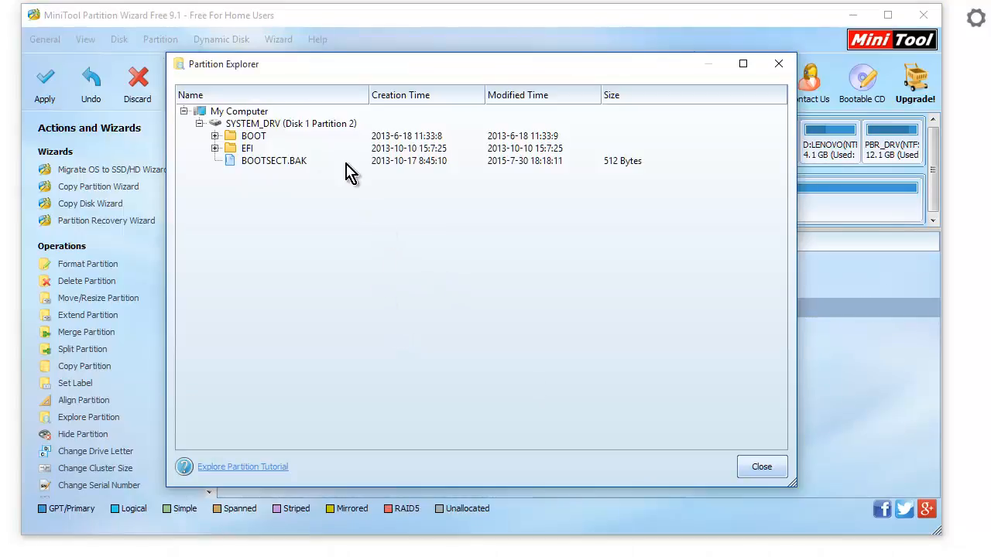
pyautogui.click(289, 136)
pyautogui.click(288, 148)
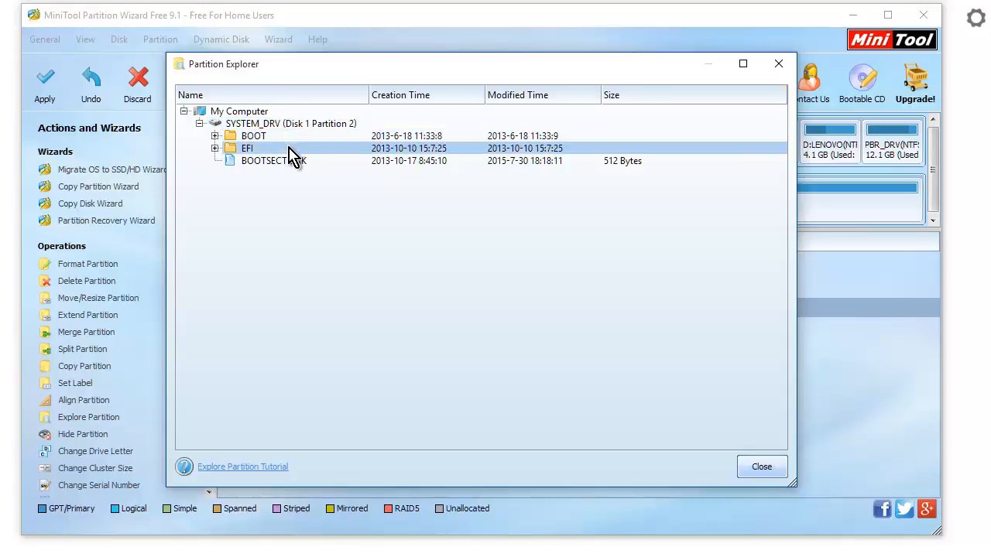
pyautogui.click(462, 186)
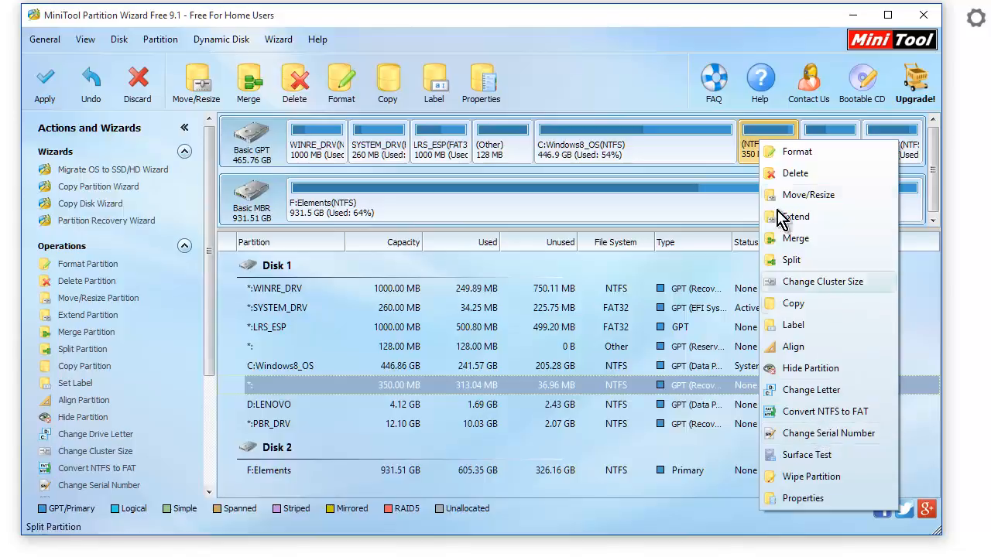
# Explore the contents of the PBR_DRV partition at the end of Disk 1, and close the explorer.
pyautogui.click(751, 143)
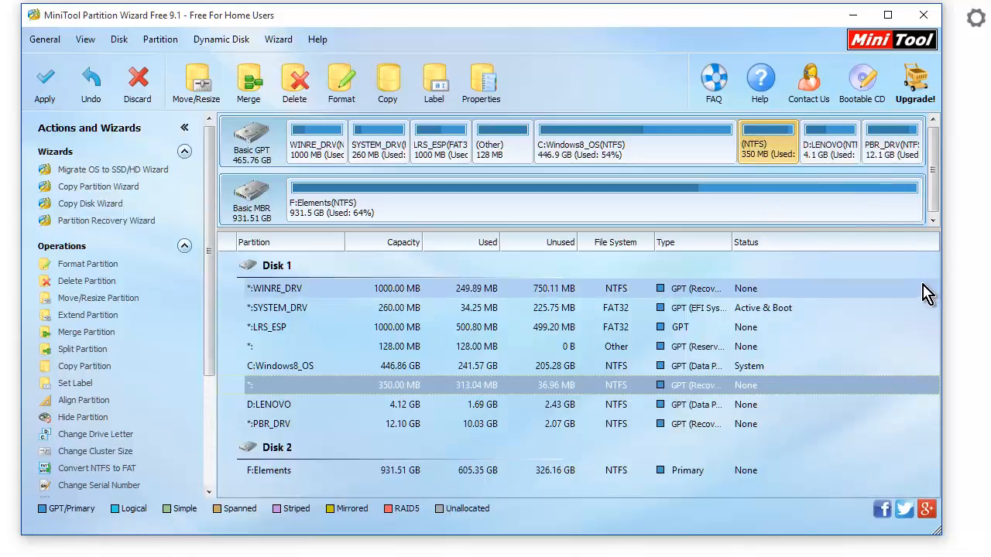
pyautogui.click(827, 148)
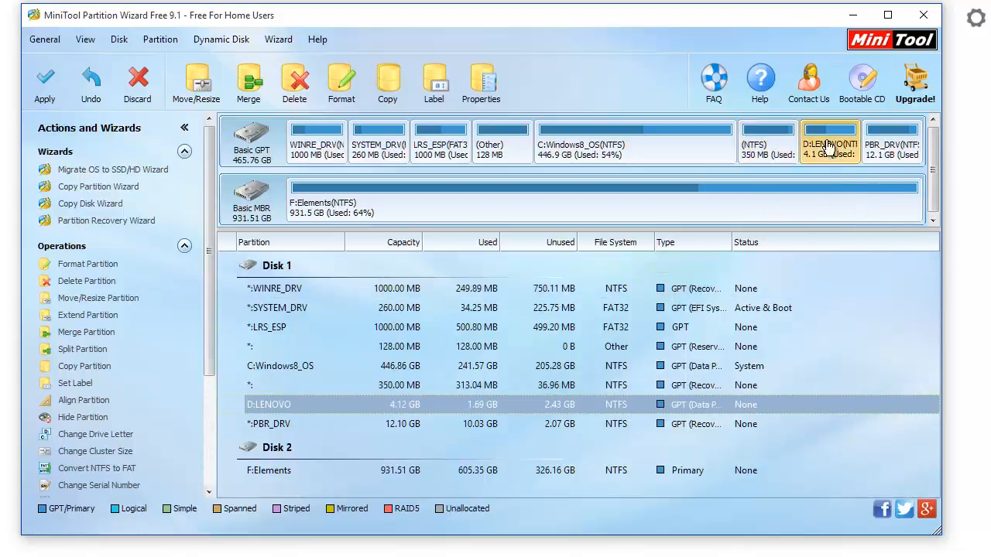
pyautogui.click(895, 147)
pyautogui.rightClick(895, 147)
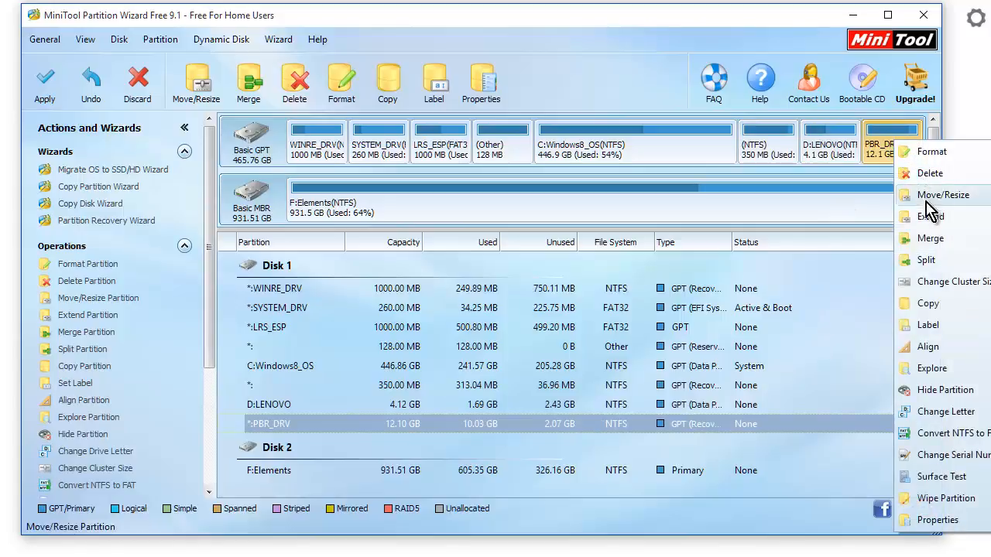
pyautogui.click(933, 369)
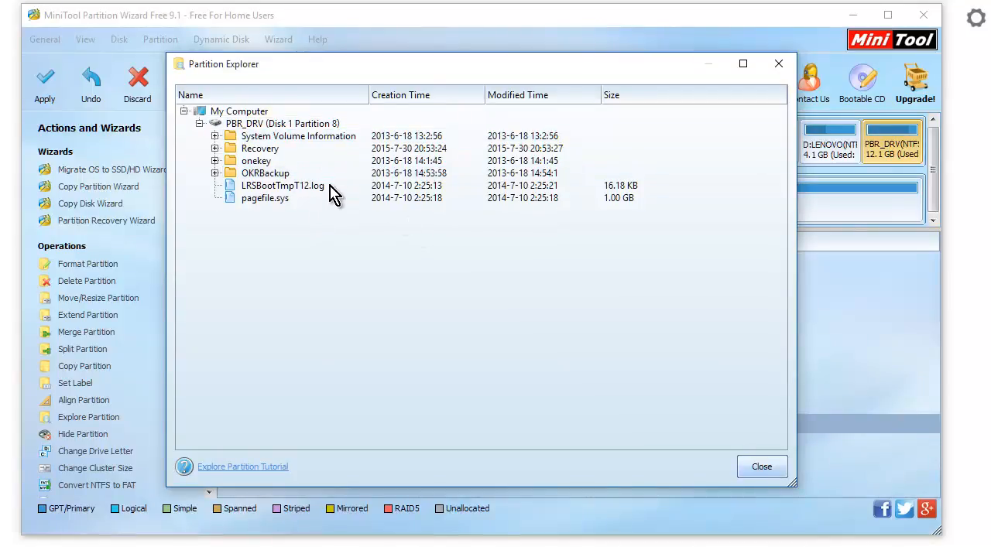
pyautogui.click(791, 69)
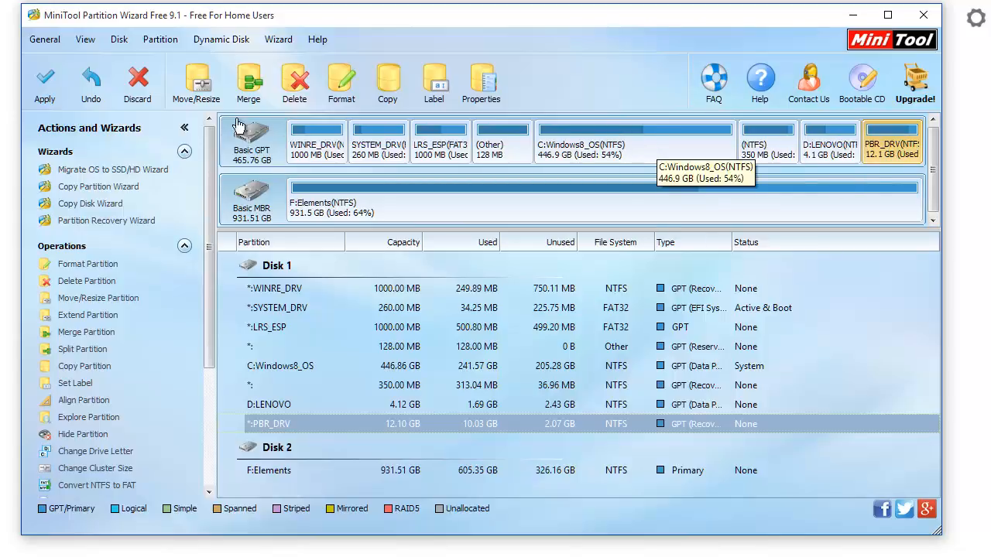
# Apply the pending partition changes on Disk 1 and close the completion notice.
pyautogui.click(47, 84)
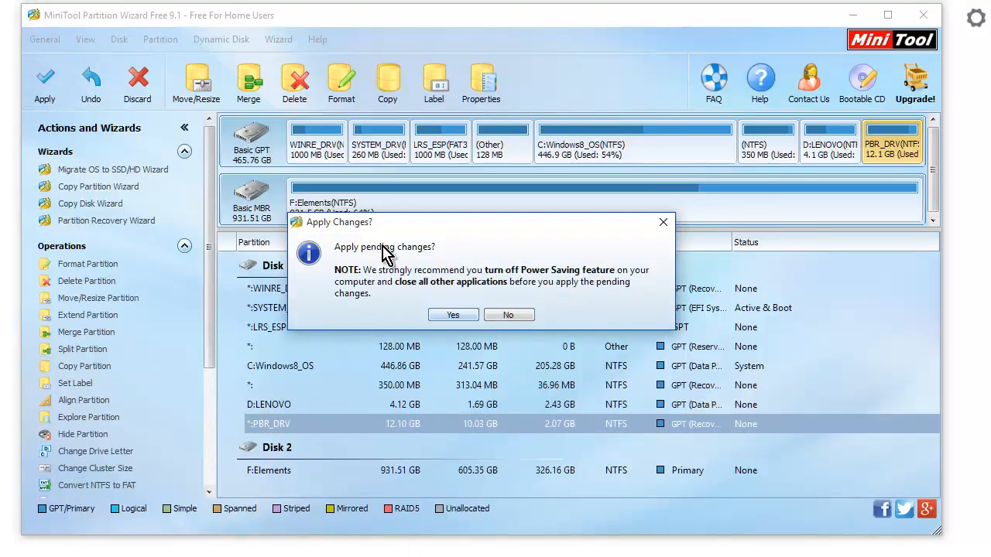
pyautogui.click(457, 316)
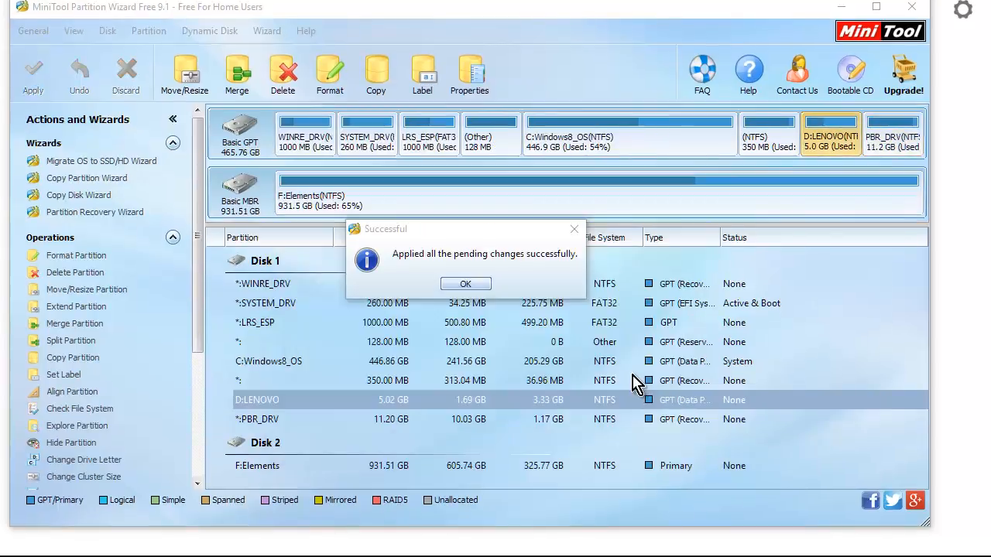
pyautogui.click(469, 286)
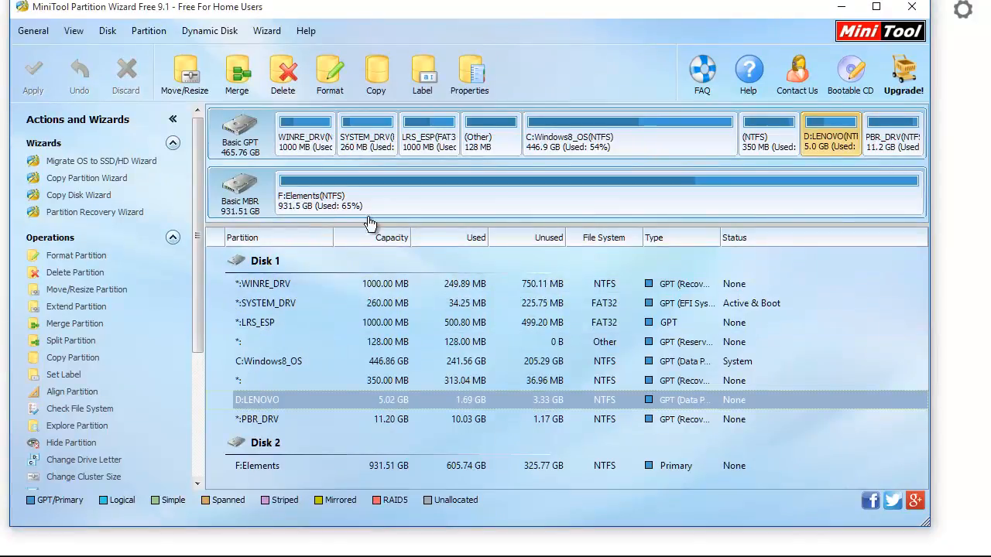
# Start a Move/Resize of F:Elements on Disk 2 and lower its partition size in small increments to 953513.92 MB.
pyautogui.click(408, 202)
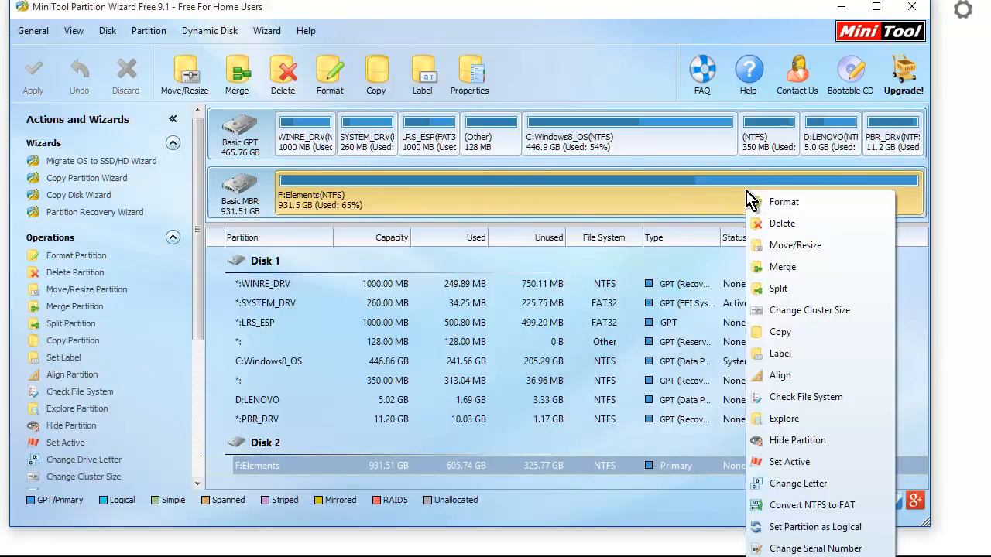
pyautogui.rightClick(748, 194)
pyautogui.rightClick(747, 195)
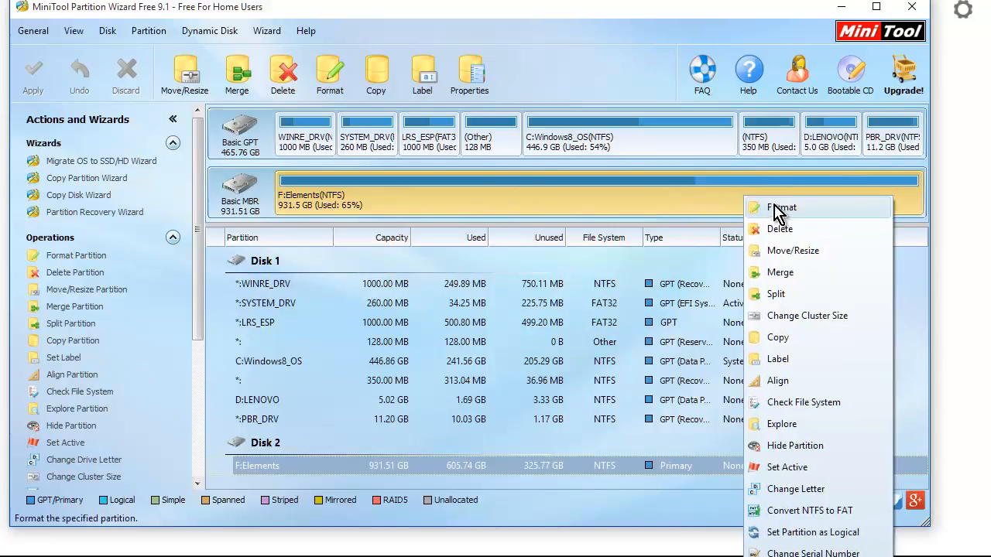
pyautogui.click(844, 260)
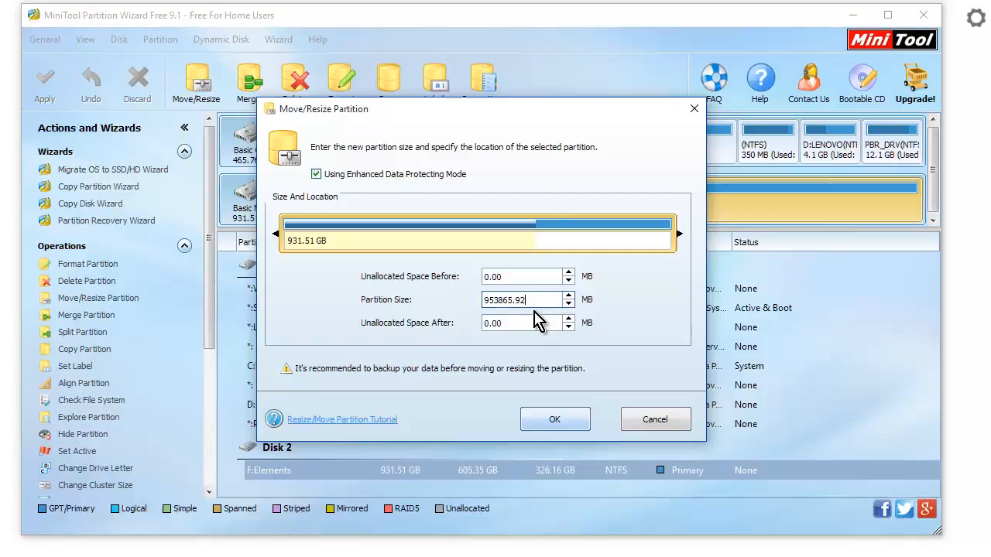
pyautogui.click(569, 305)
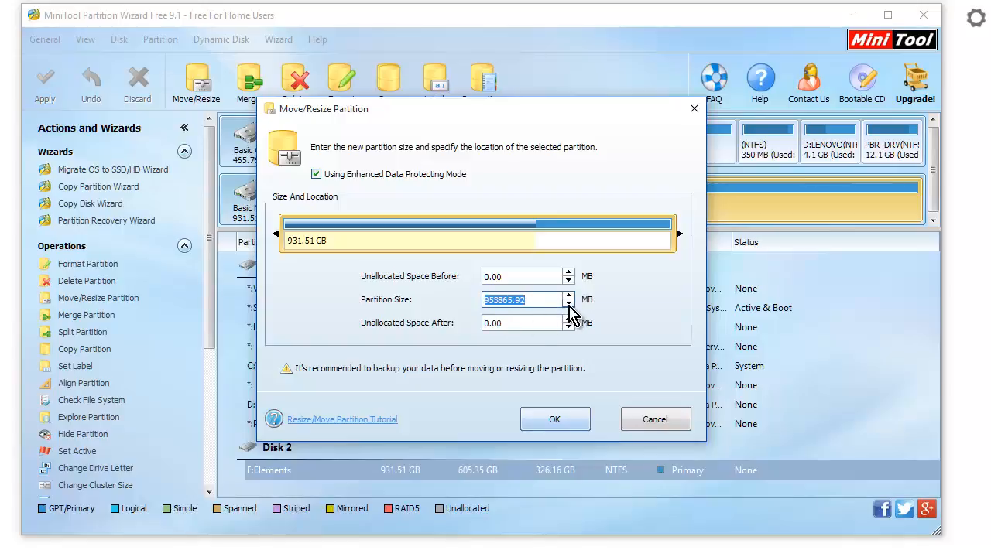
pyautogui.click(569, 305)
pyautogui.click(569, 305)
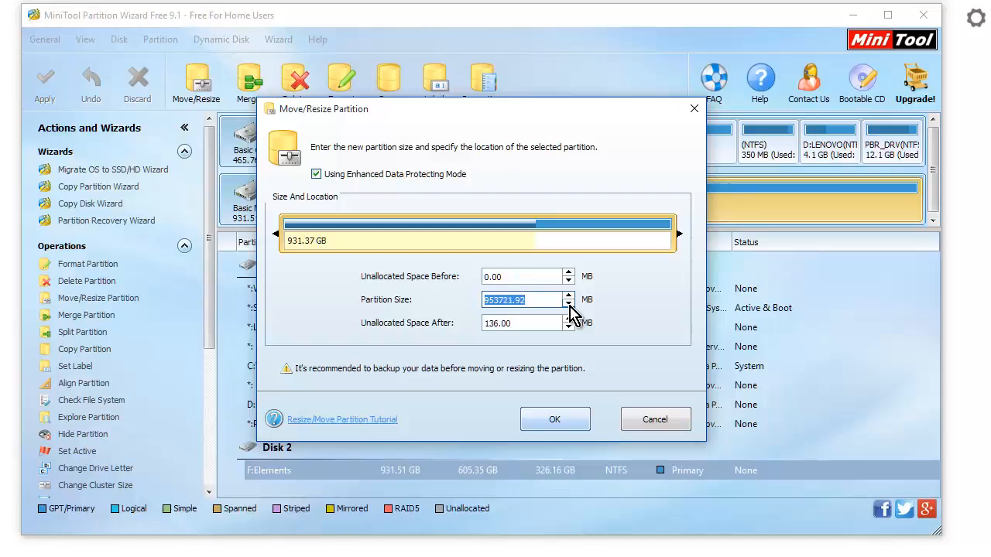
pyautogui.click(569, 304)
pyautogui.click(569, 304)
pyautogui.click(569, 304)
pyautogui.click(569, 305)
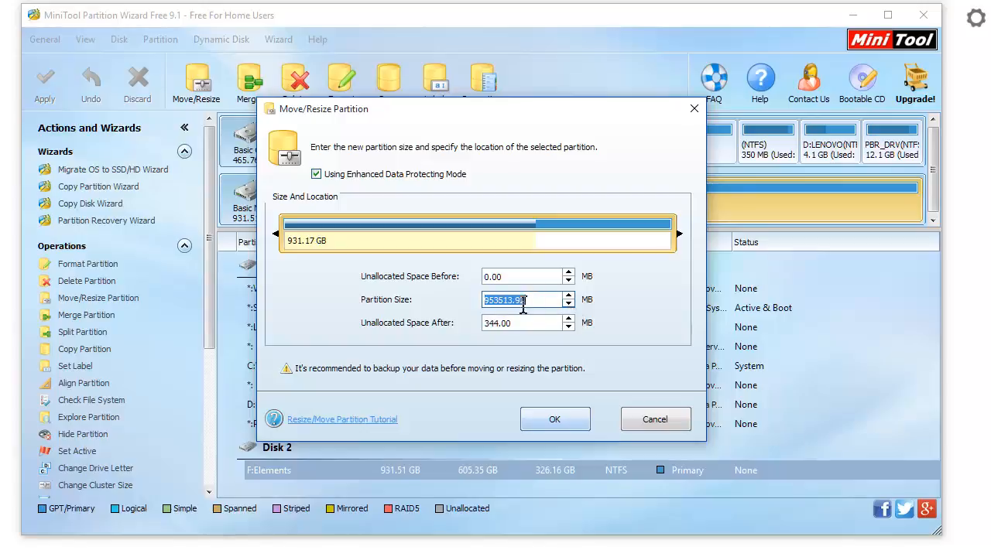
# Set the F:Elements partition size to 953506.00 MB with 352.00 MB unallocated after it, and accept the resize.
pyautogui.click(537, 299)
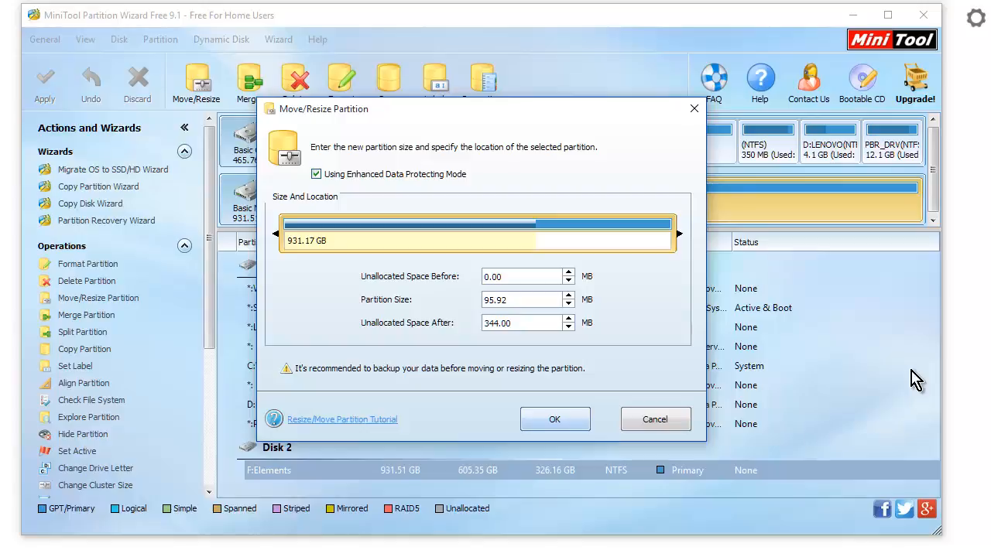
pyautogui.write('00')
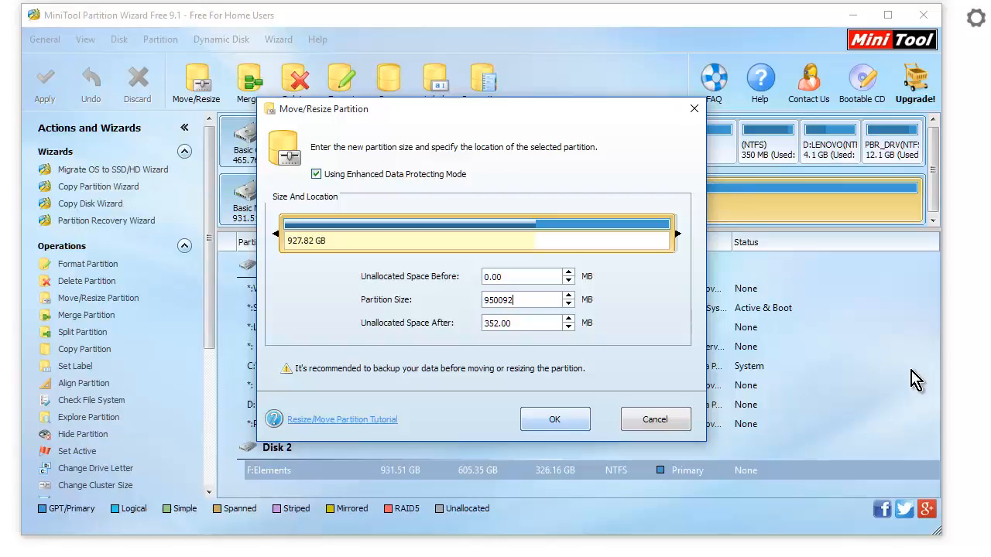
pyautogui.press('Tab')
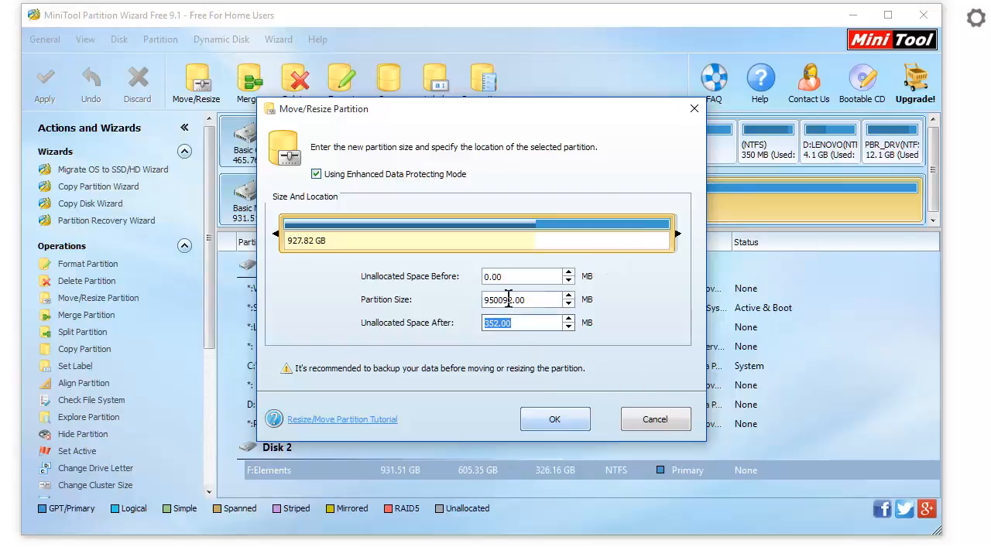
pyautogui.click(537, 302)
pyautogui.click(533, 326)
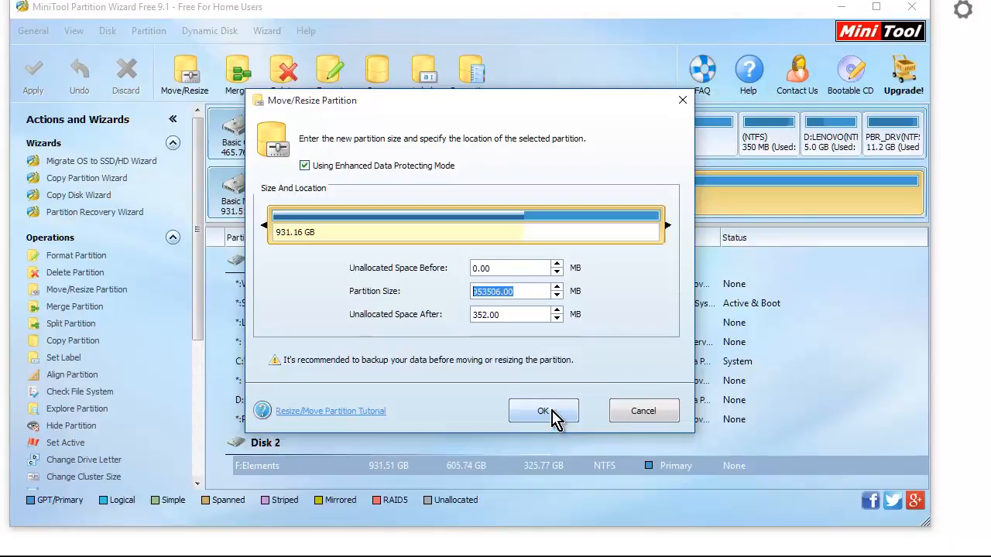
pyautogui.click(551, 409)
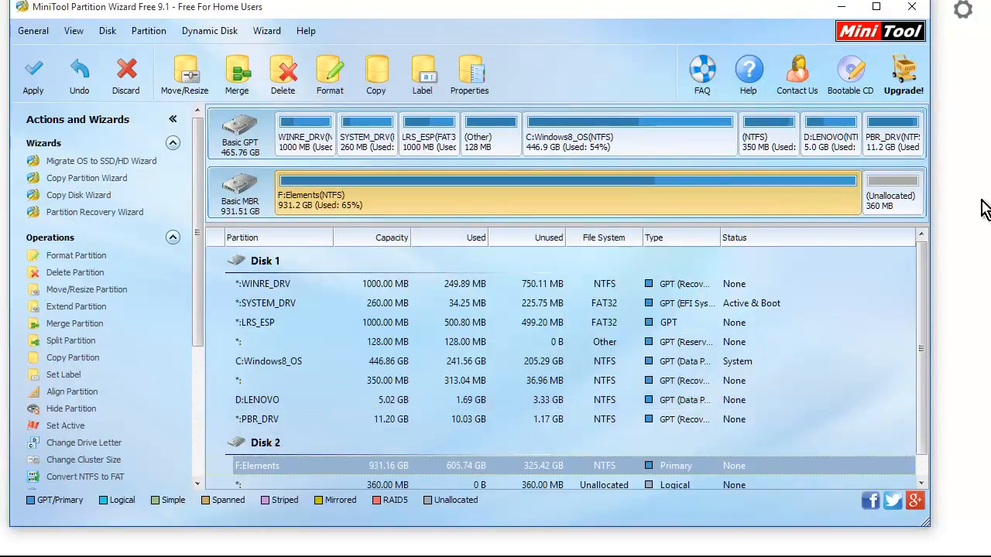
# Create a logical NTFS partition labelled "test" with drive letter J: in the 360 MB unallocated space on Disk 2.
pyautogui.click(895, 199)
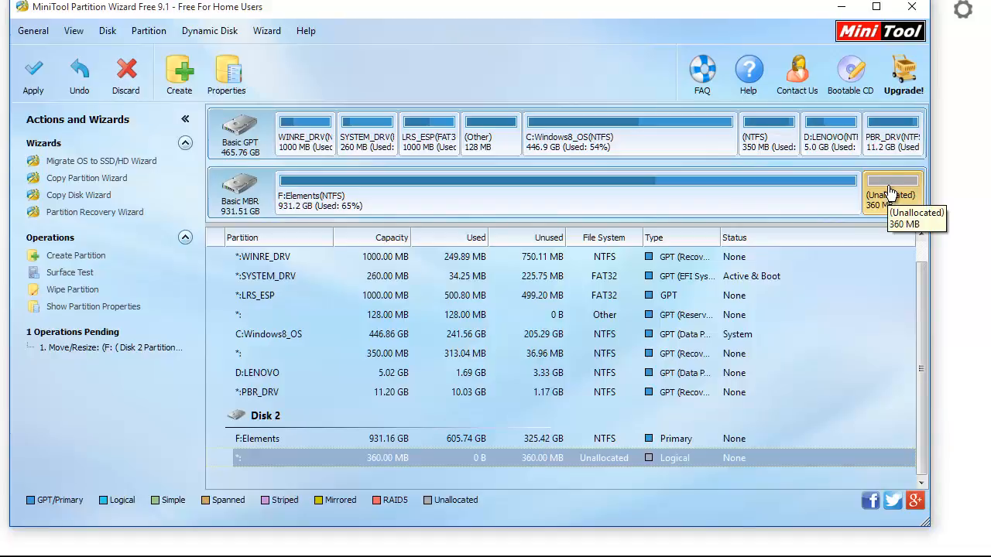
pyautogui.rightClick(890, 194)
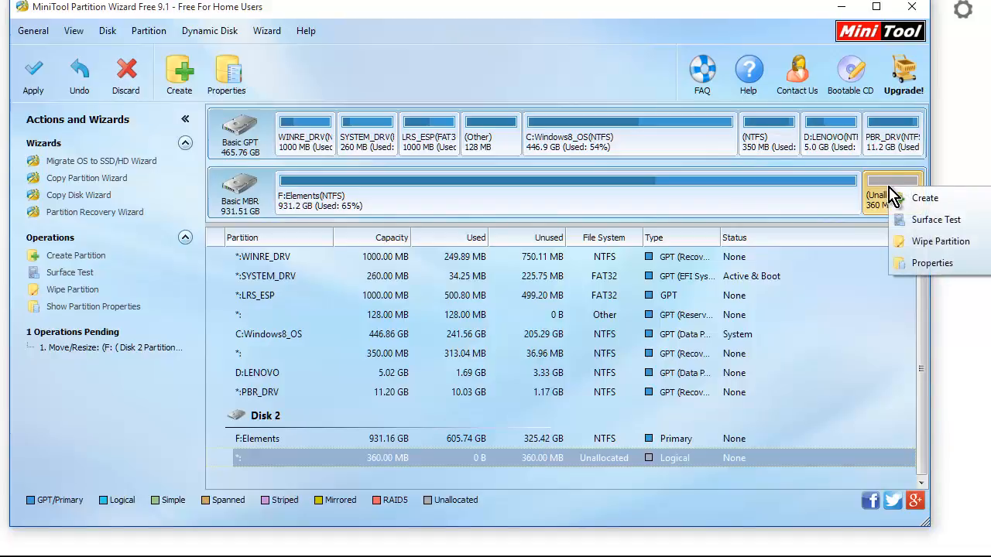
pyautogui.click(923, 203)
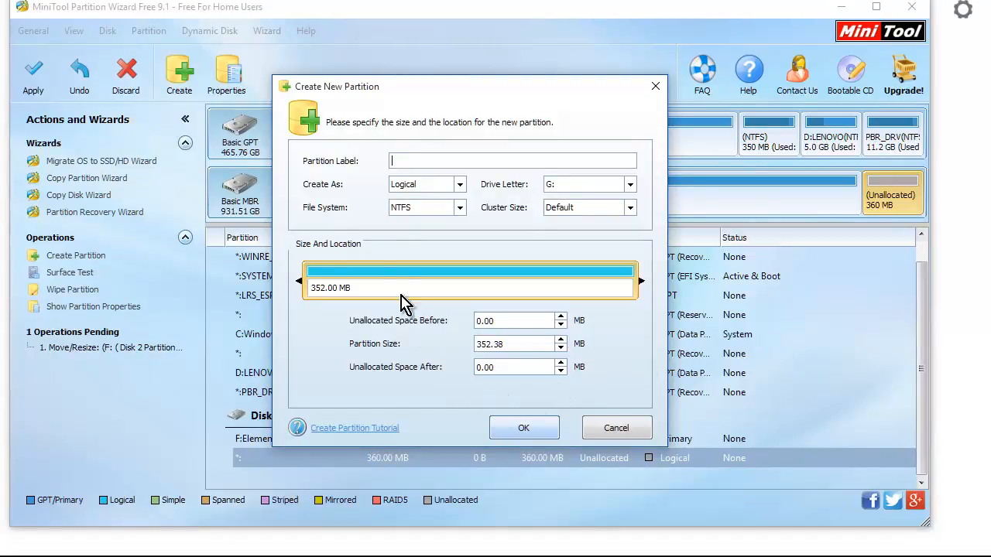
pyautogui.click(420, 162)
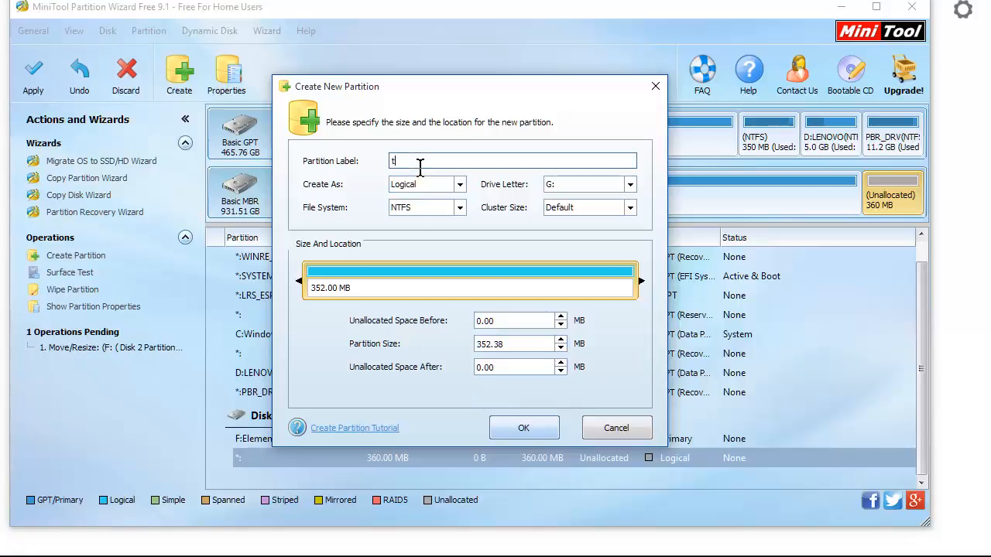
pyautogui.write('test')
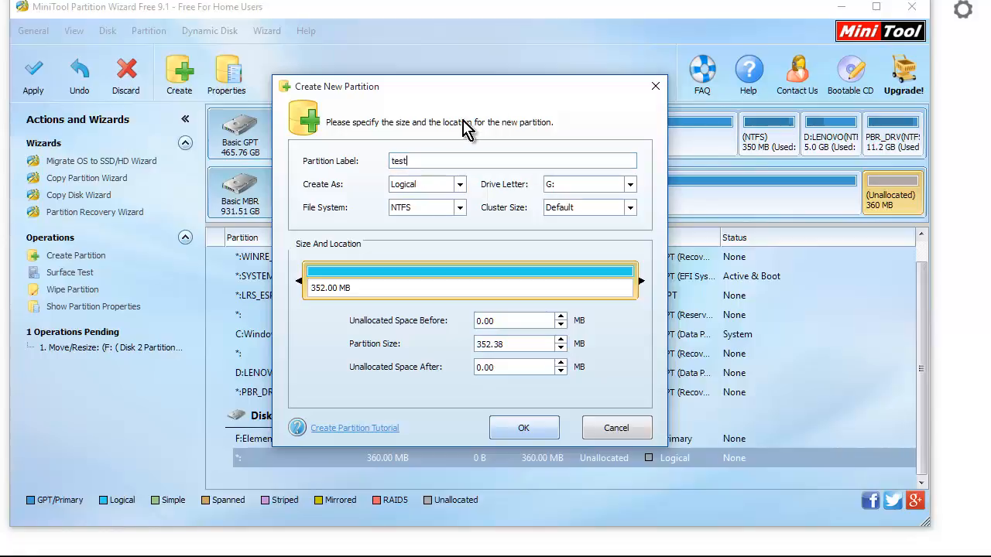
pyautogui.click(631, 185)
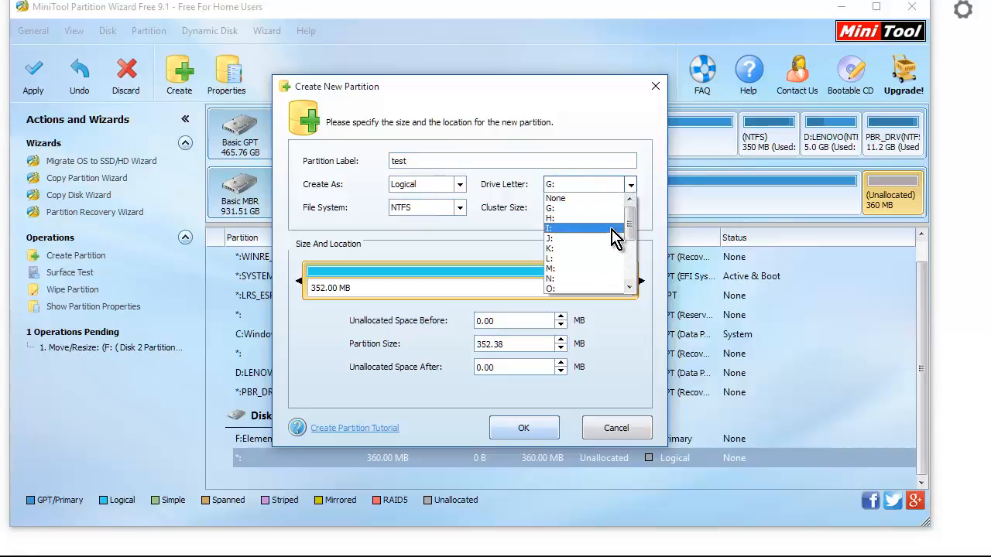
pyautogui.click(615, 238)
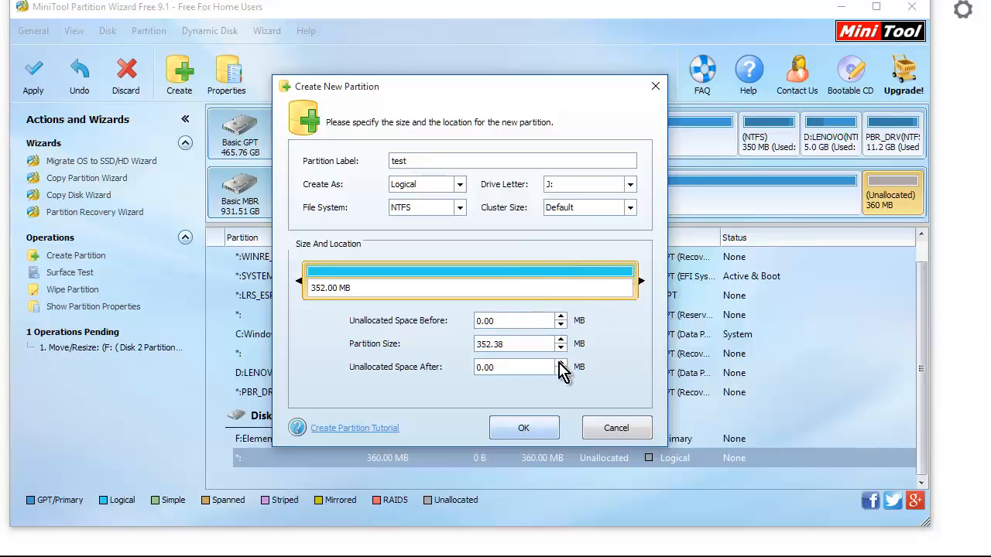
pyautogui.click(551, 430)
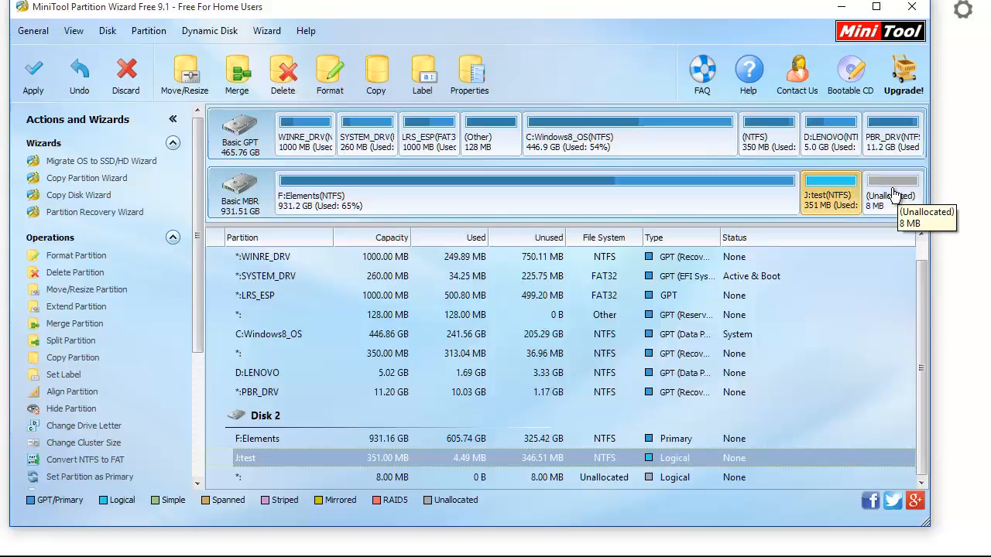
# Extend J:test with the full 8.00 MB of unallocated space on Disk 2.
pyautogui.rightClick(850, 200)
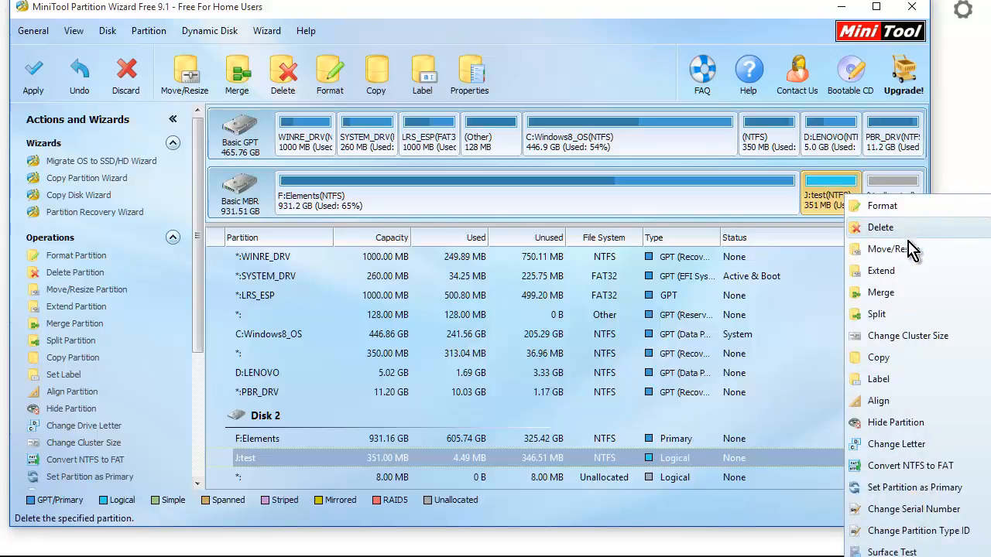
pyautogui.click(912, 273)
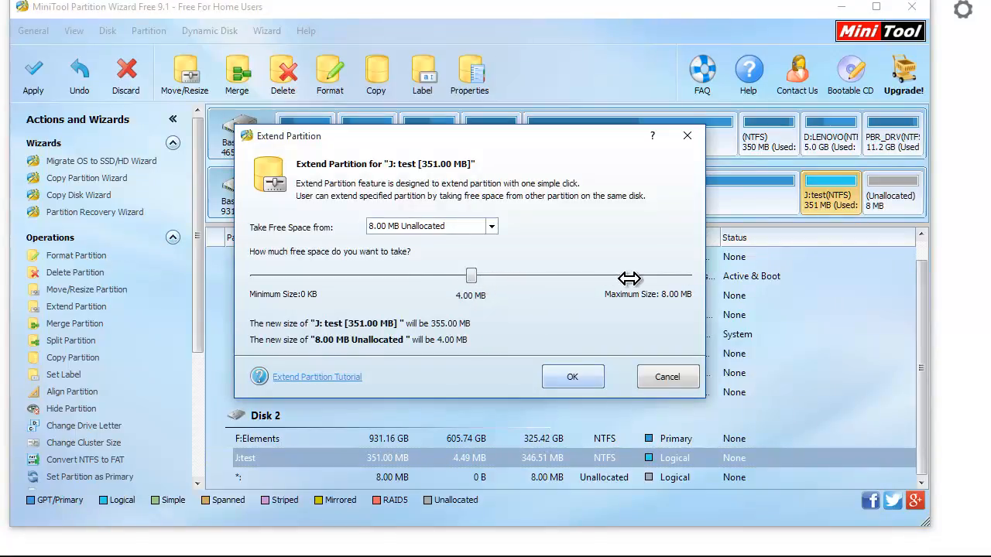
pyautogui.moveTo(470, 275); pyautogui.dragTo(708, 276)
pyautogui.click(577, 378)
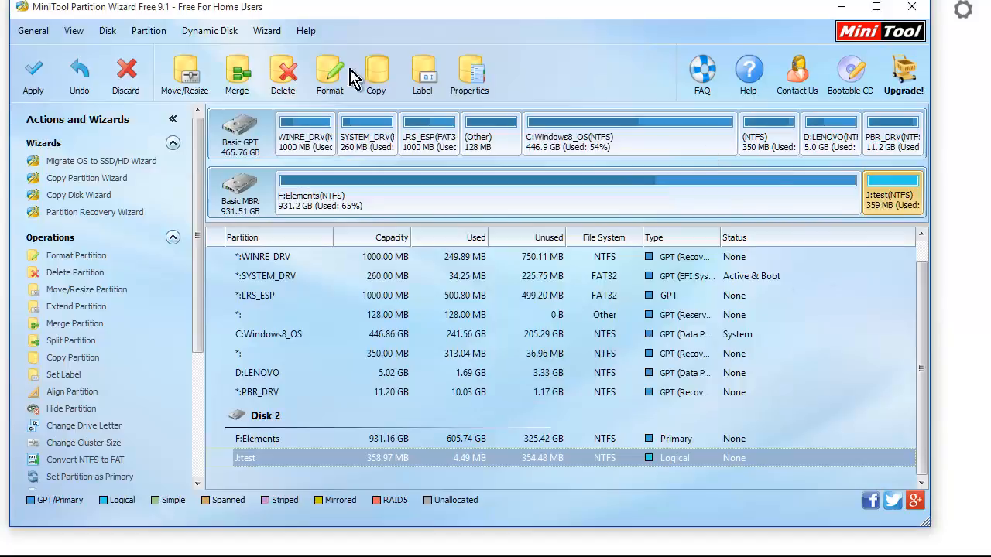
# Apply the pending resize, create and extend operations on Disk 2, and close the This PC window.
pyautogui.click(35, 76)
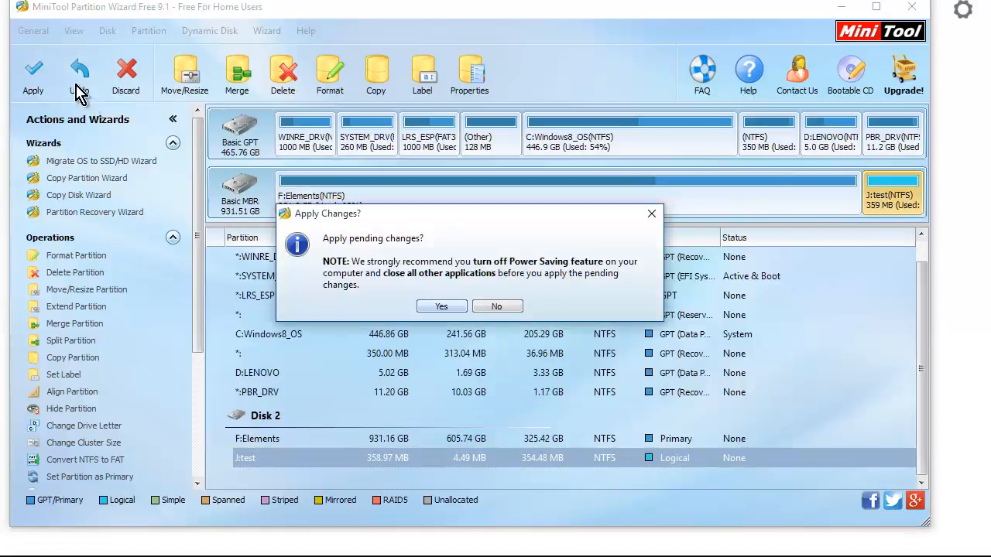
pyautogui.click(443, 309)
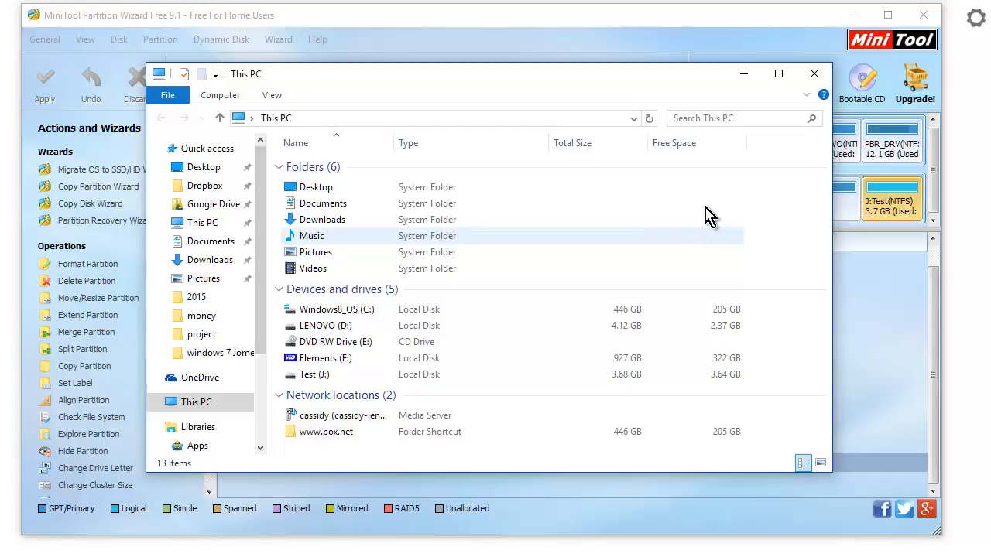
pyautogui.click(814, 75)
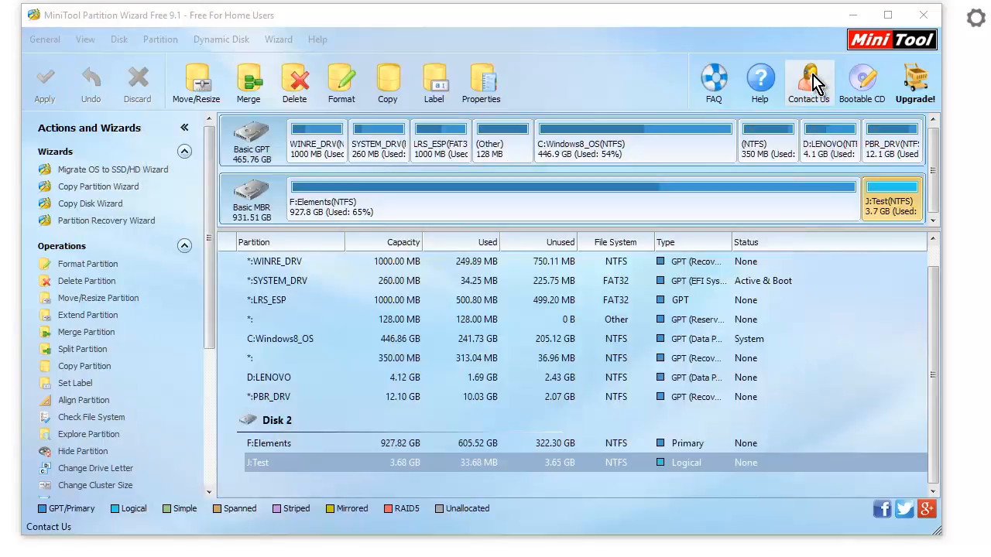